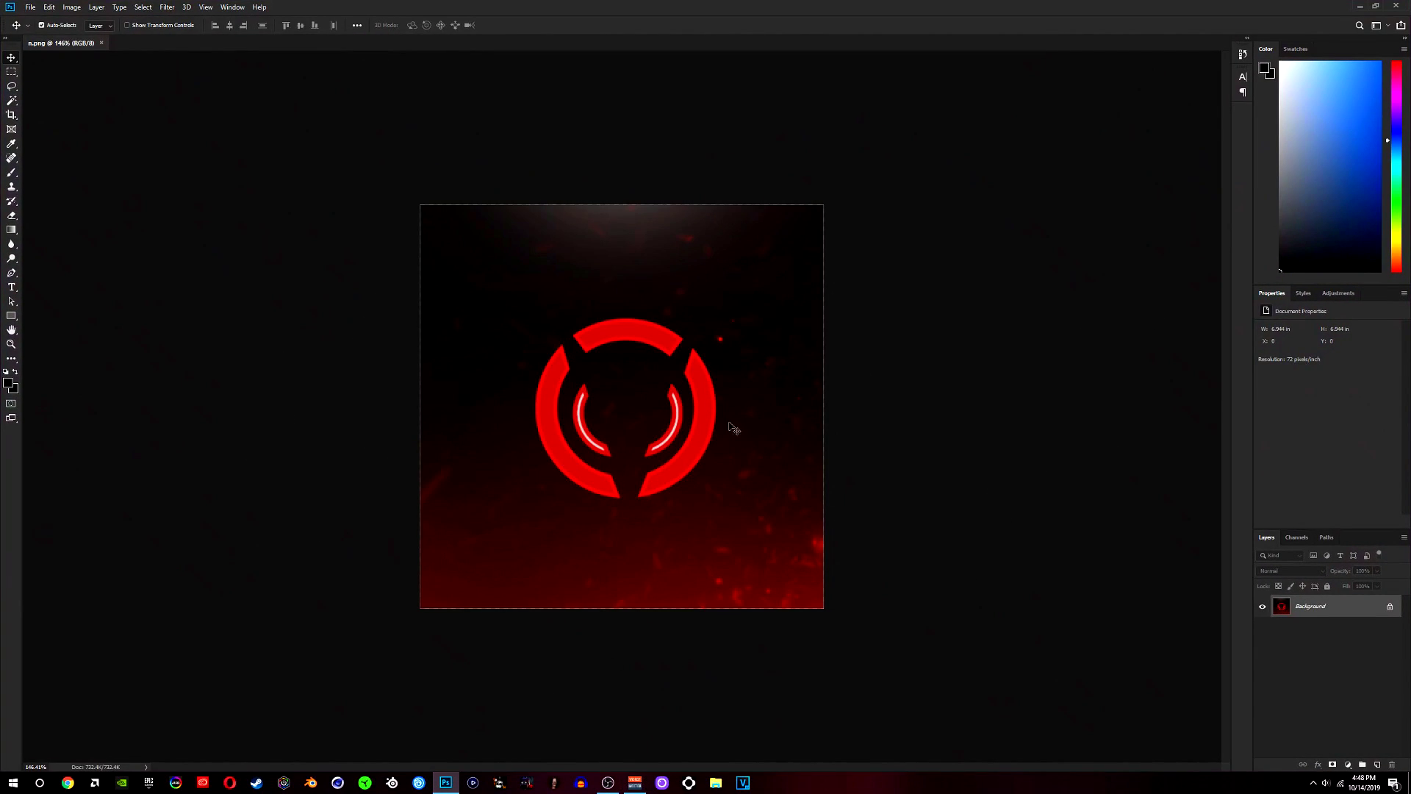
Create a new 500 × 500 px transparent document and fill Layer 1 with solid black
scroll(627, 417, down, 2)
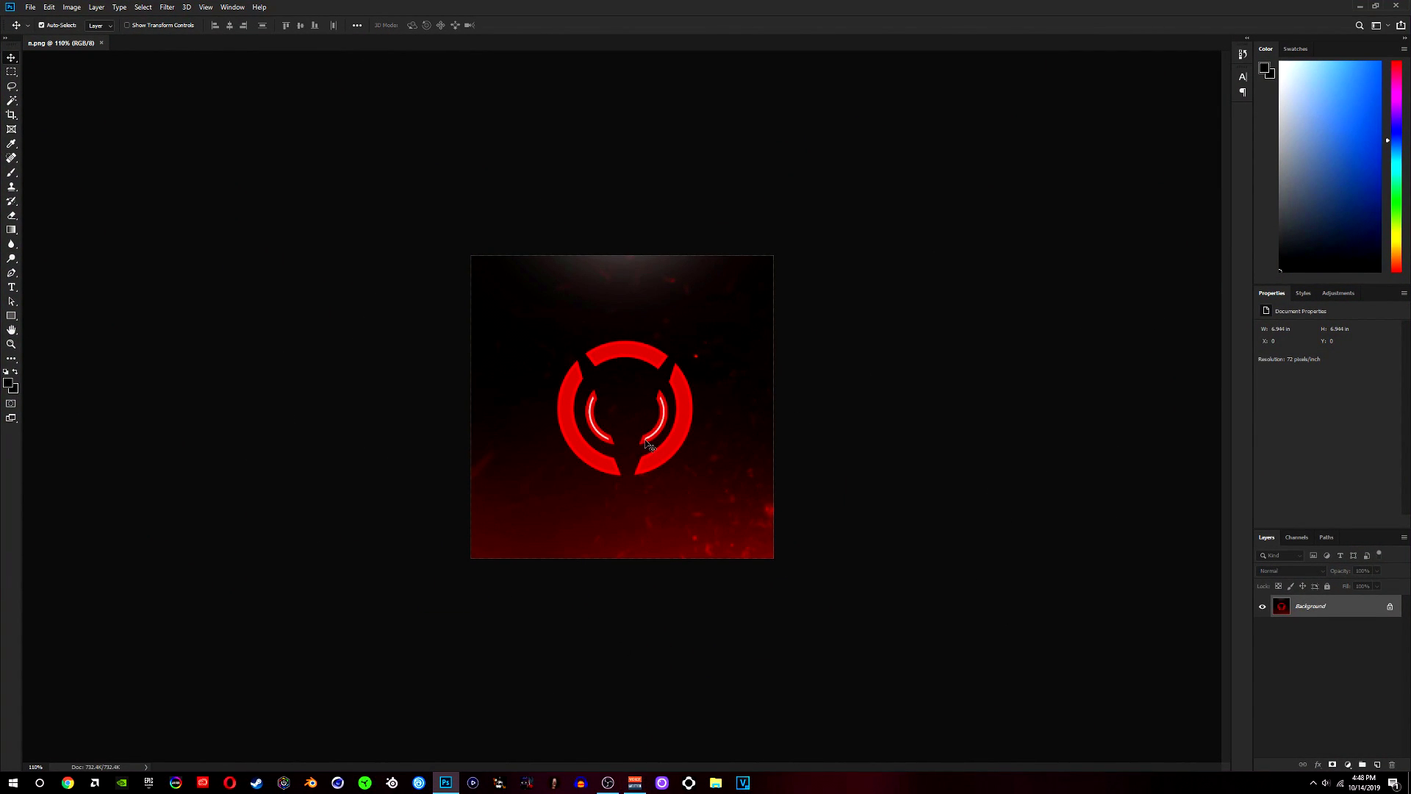
scroll(646, 443, up, 2)
scroll(654, 446, down, 3)
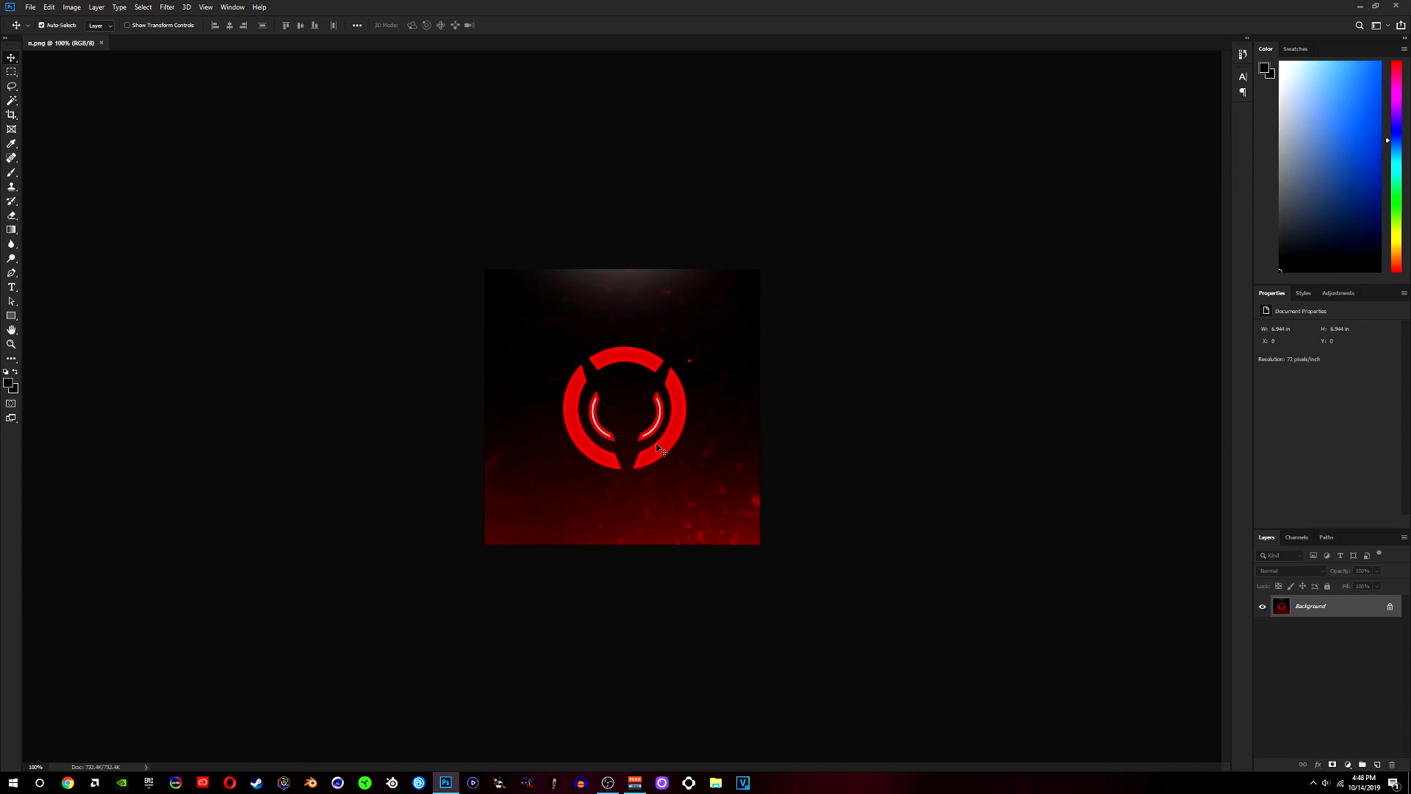
scroll(658, 447, up, 3)
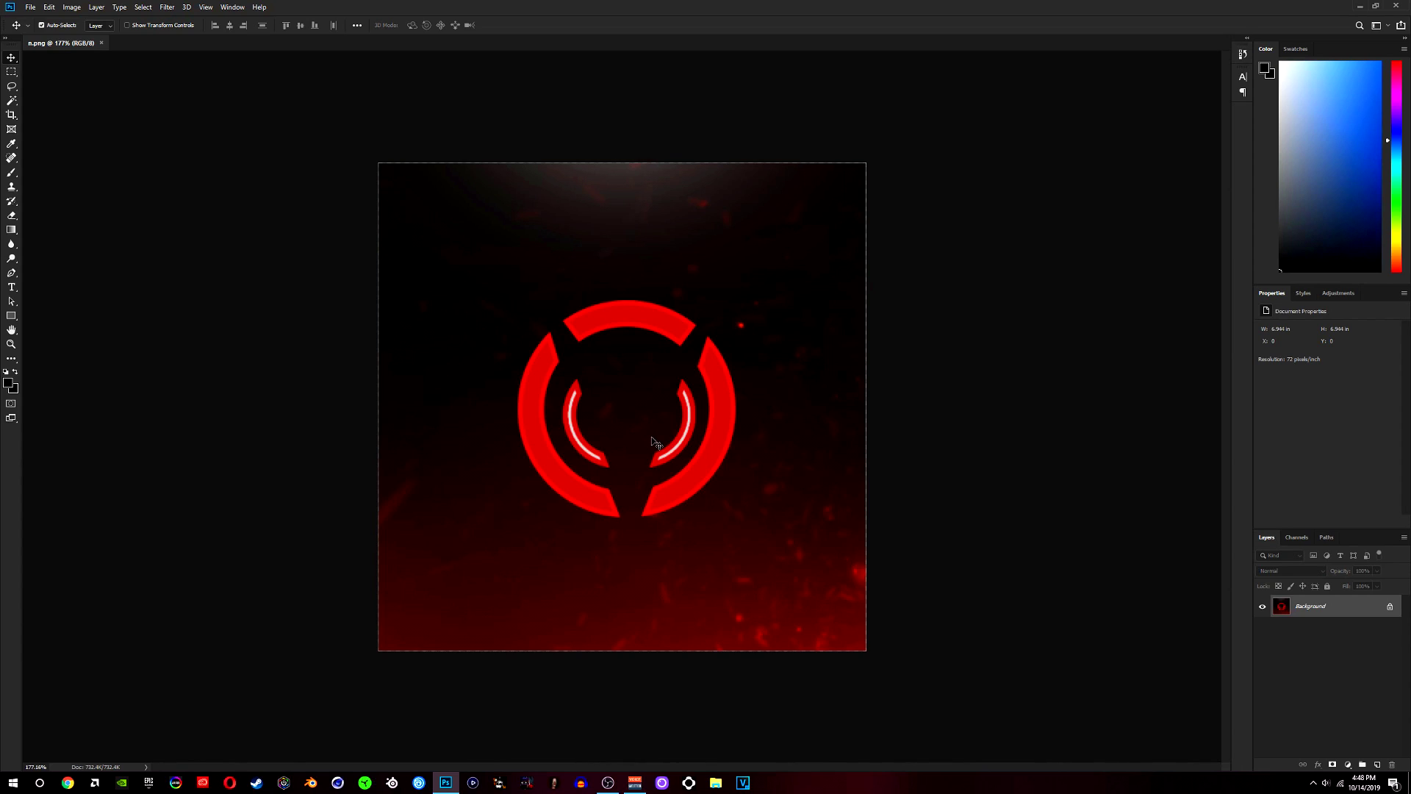
scroll(654, 439, down, 3)
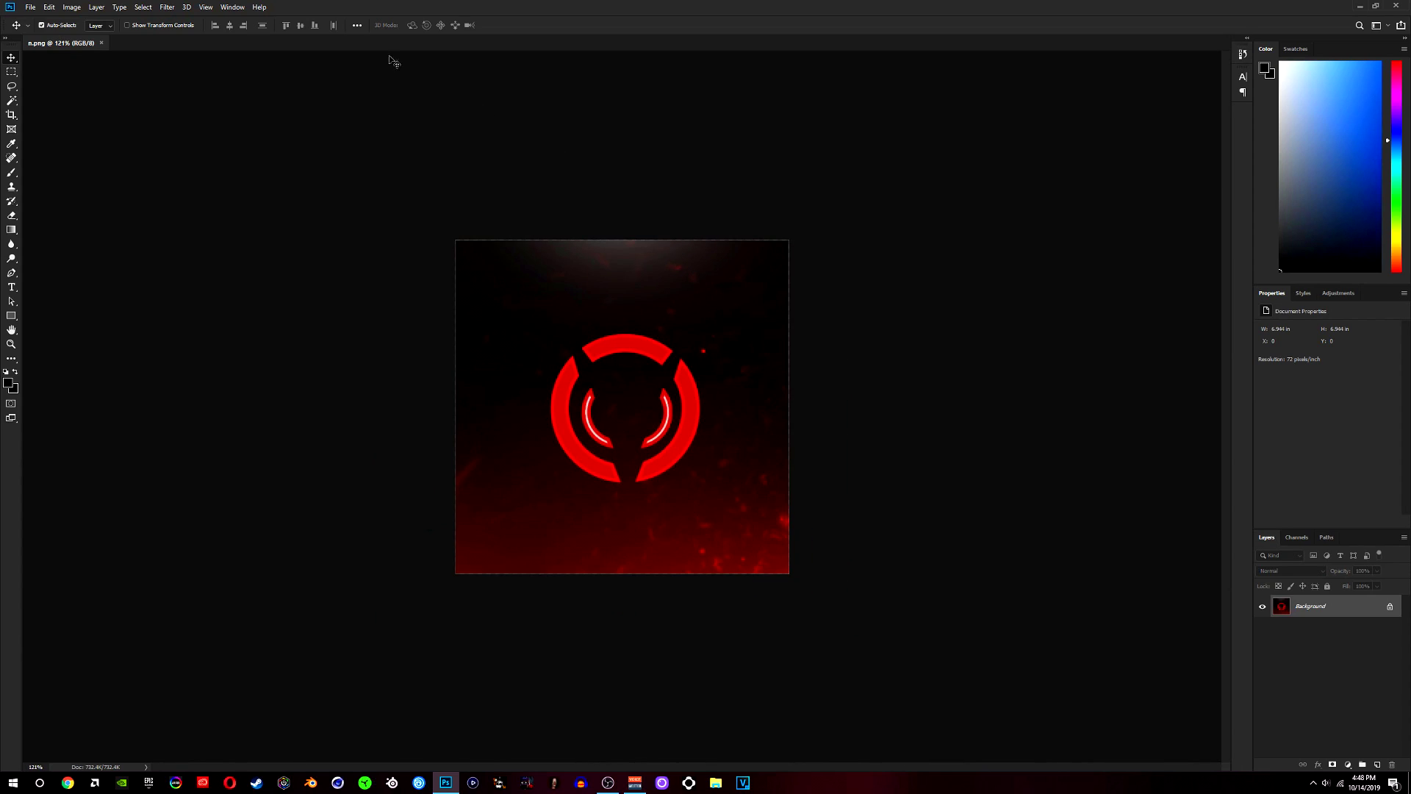
click(31, 9)
click(41, 19)
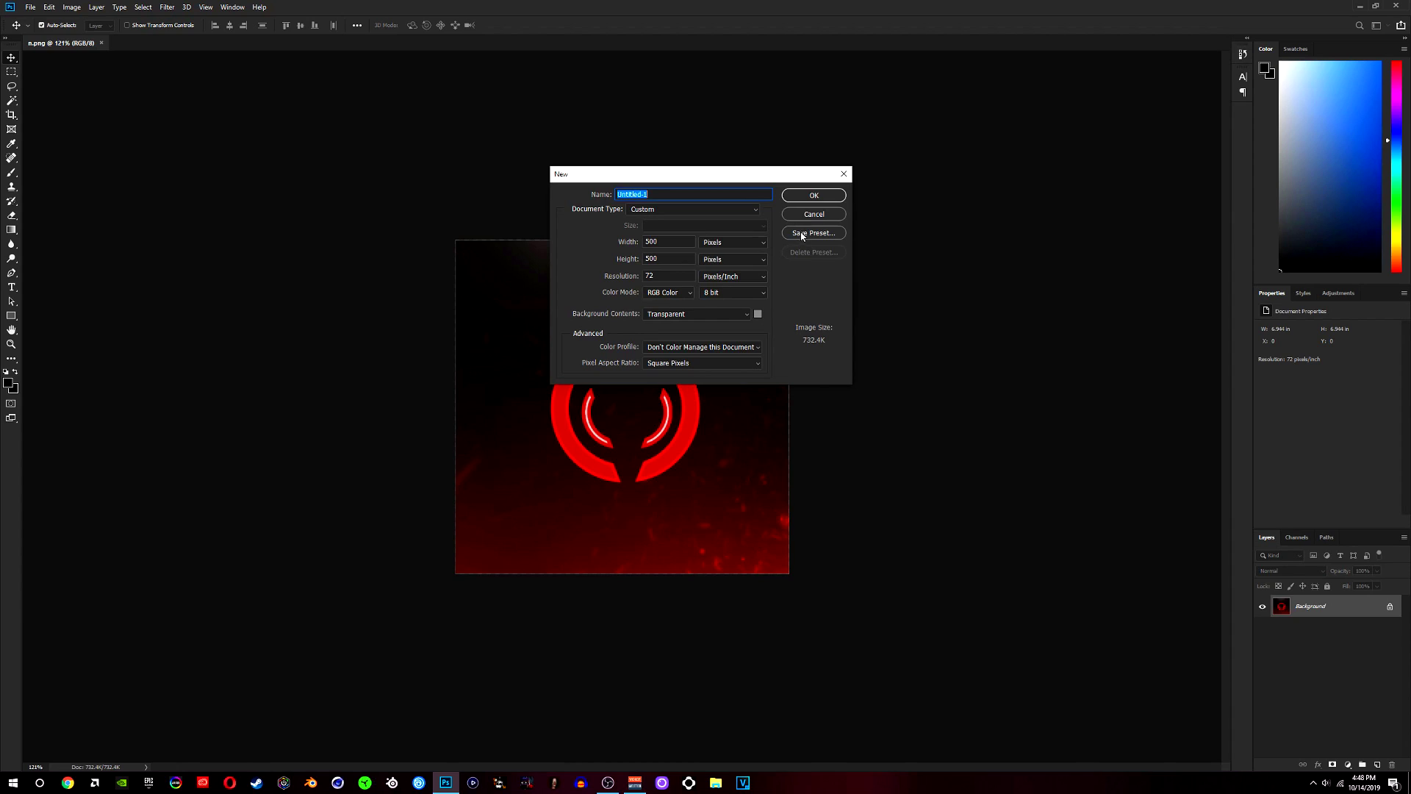
click(812, 196)
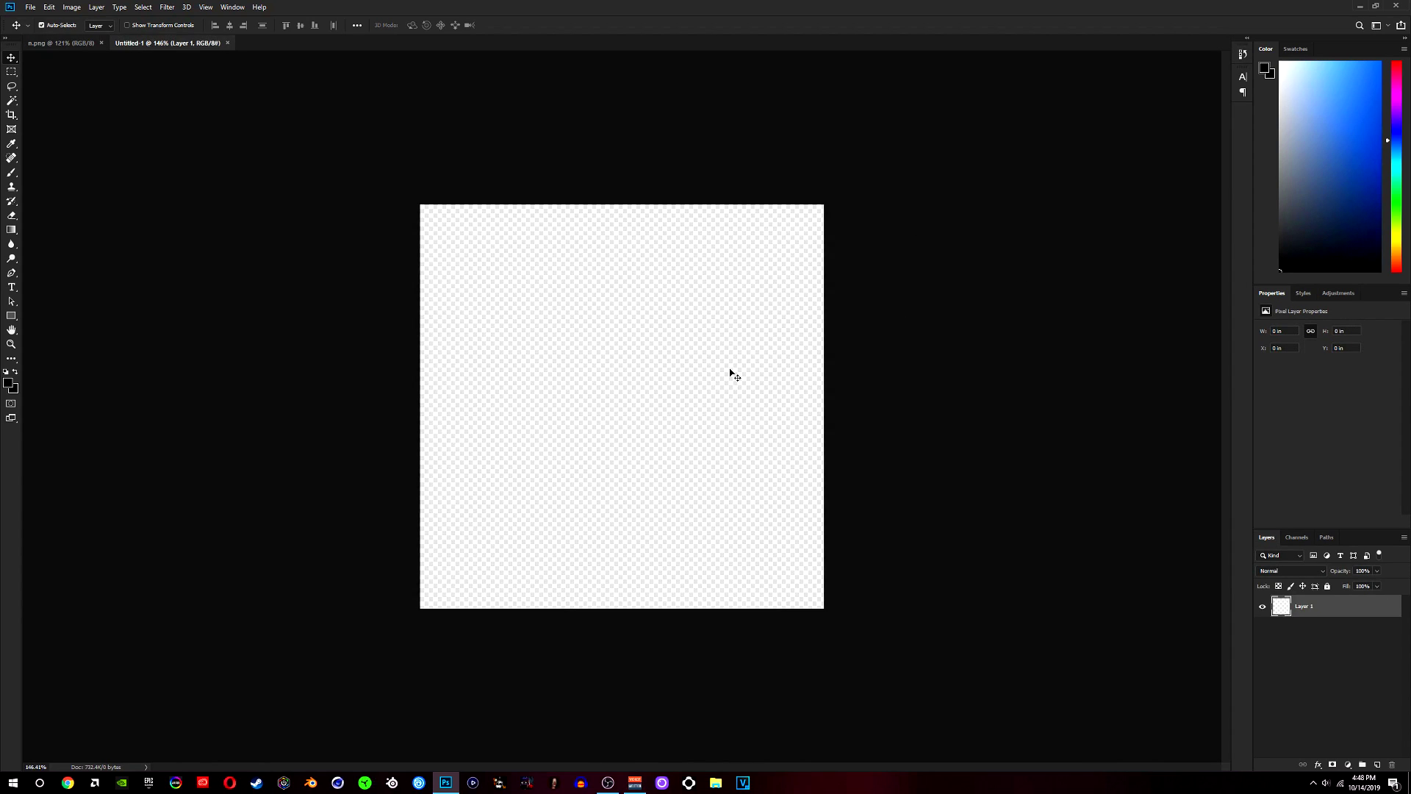
scroll(733, 376, up, 1)
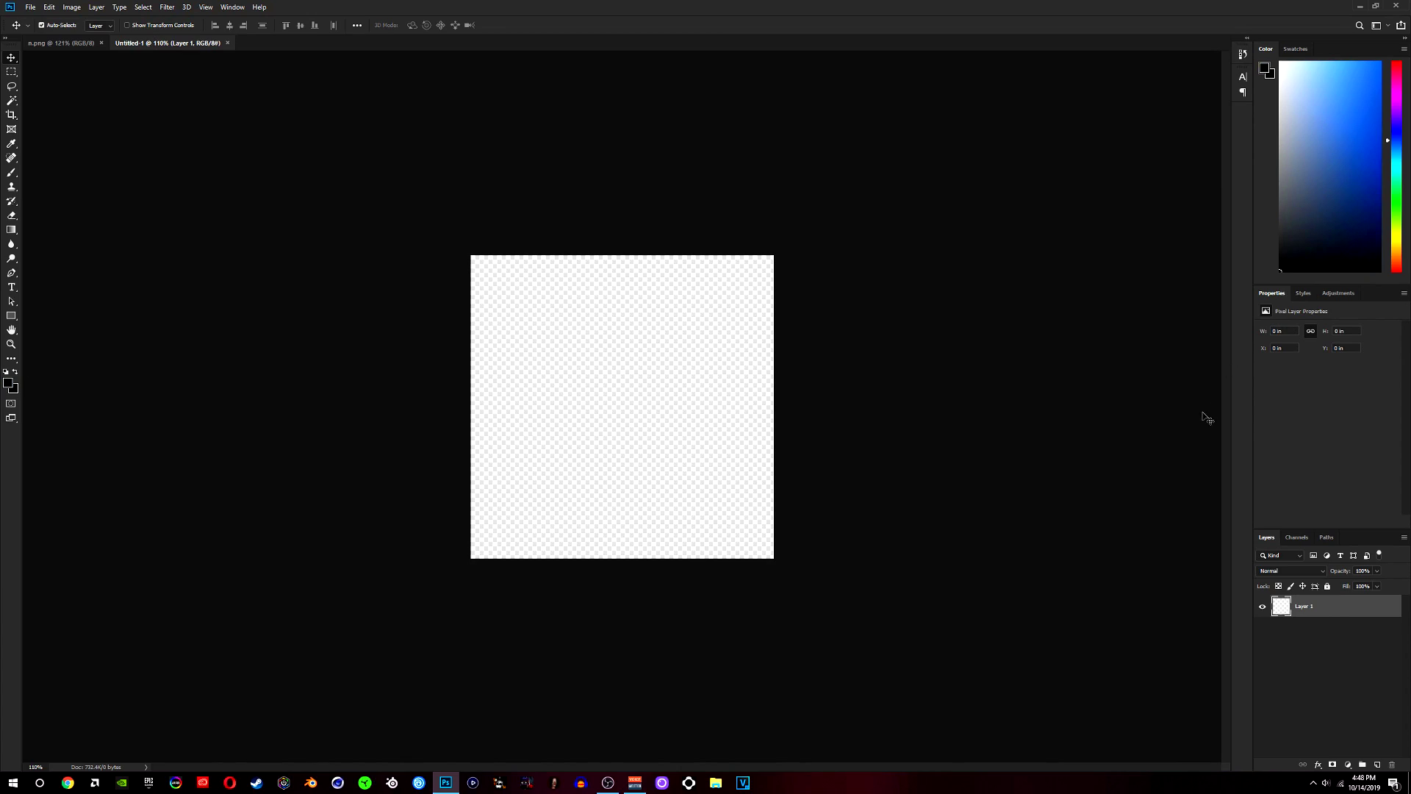
key(alt+BackSpace)
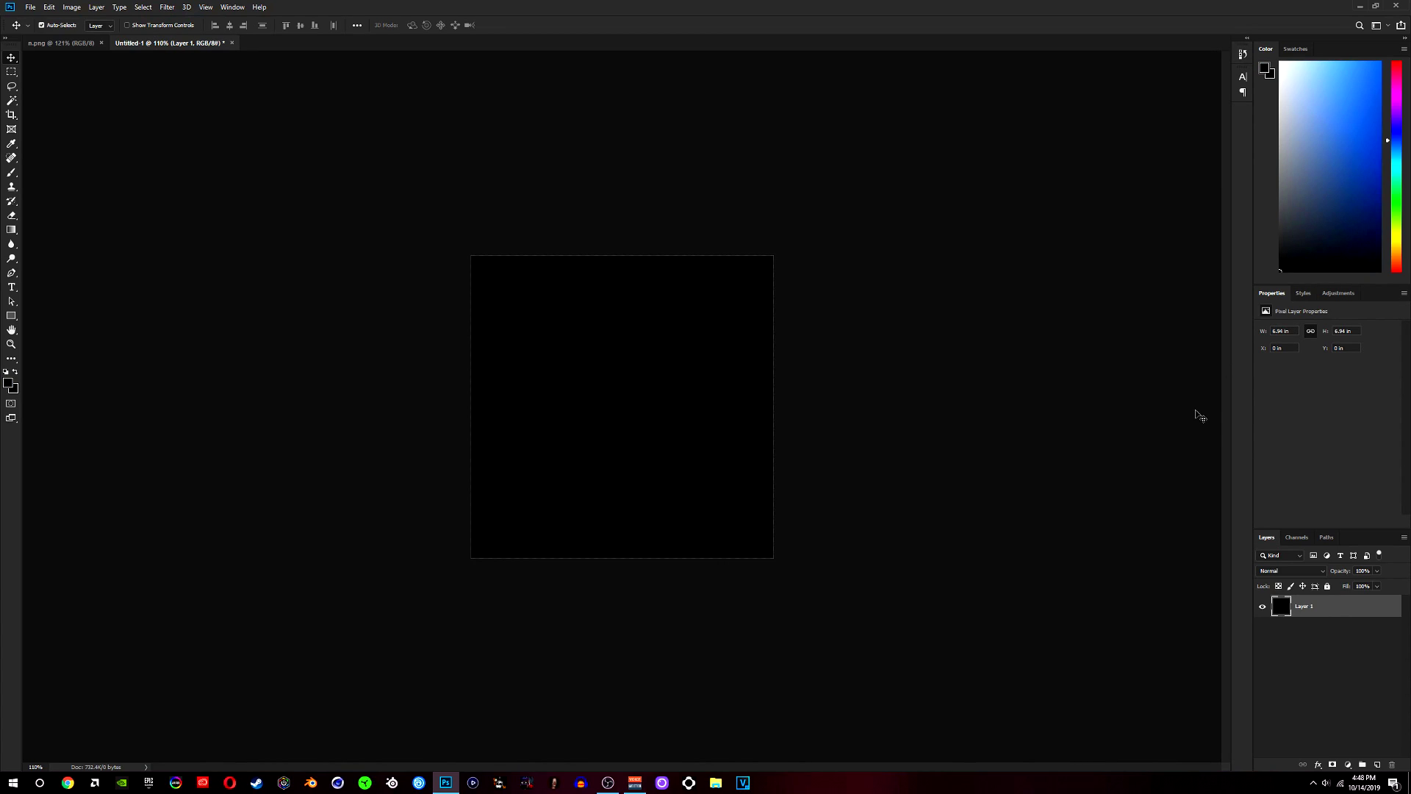
With the Pen tool, place the chevron's upper-left tip, bottom point, upper-right tip and inner notch
scroll(727, 400, up, 4)
scroll(706, 419, down, 3)
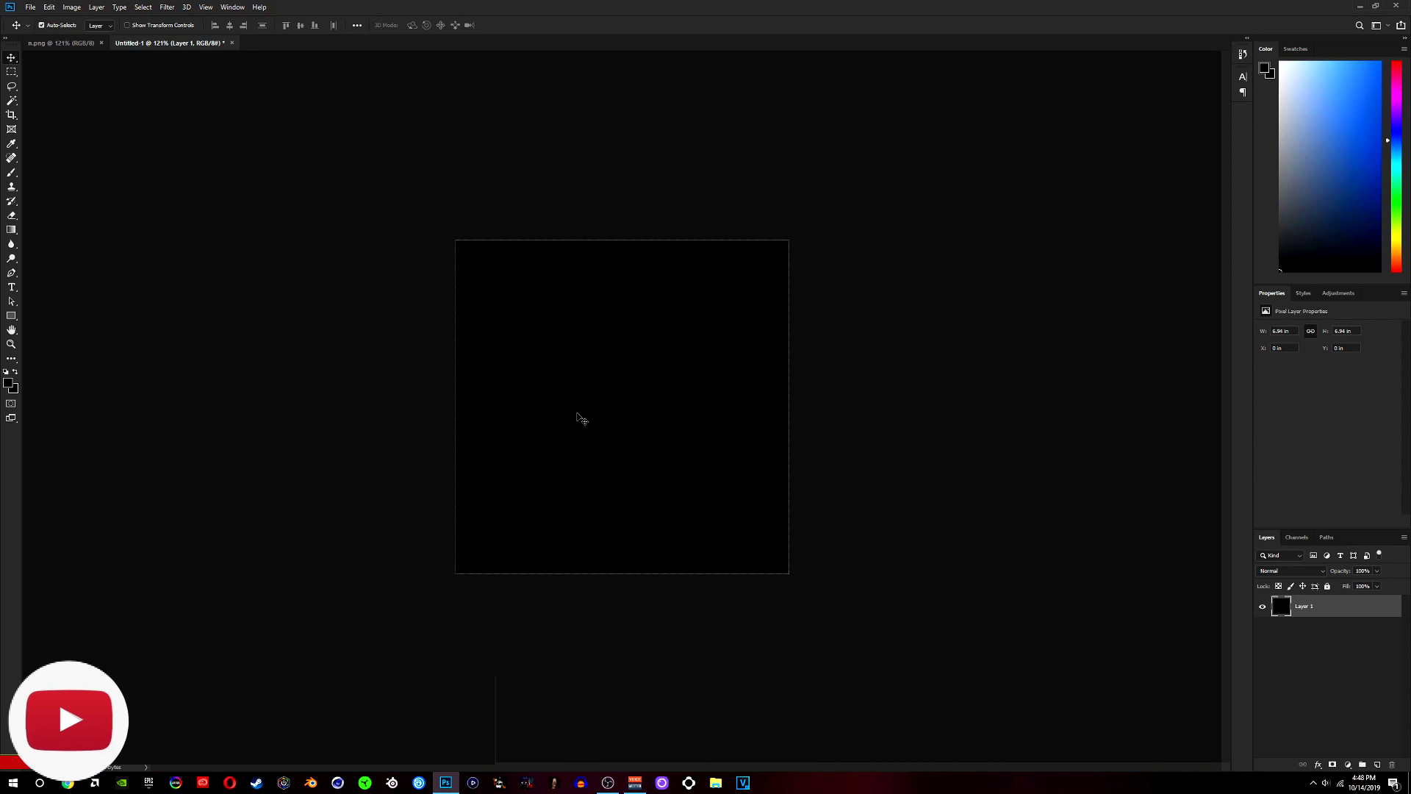
click(12, 273)
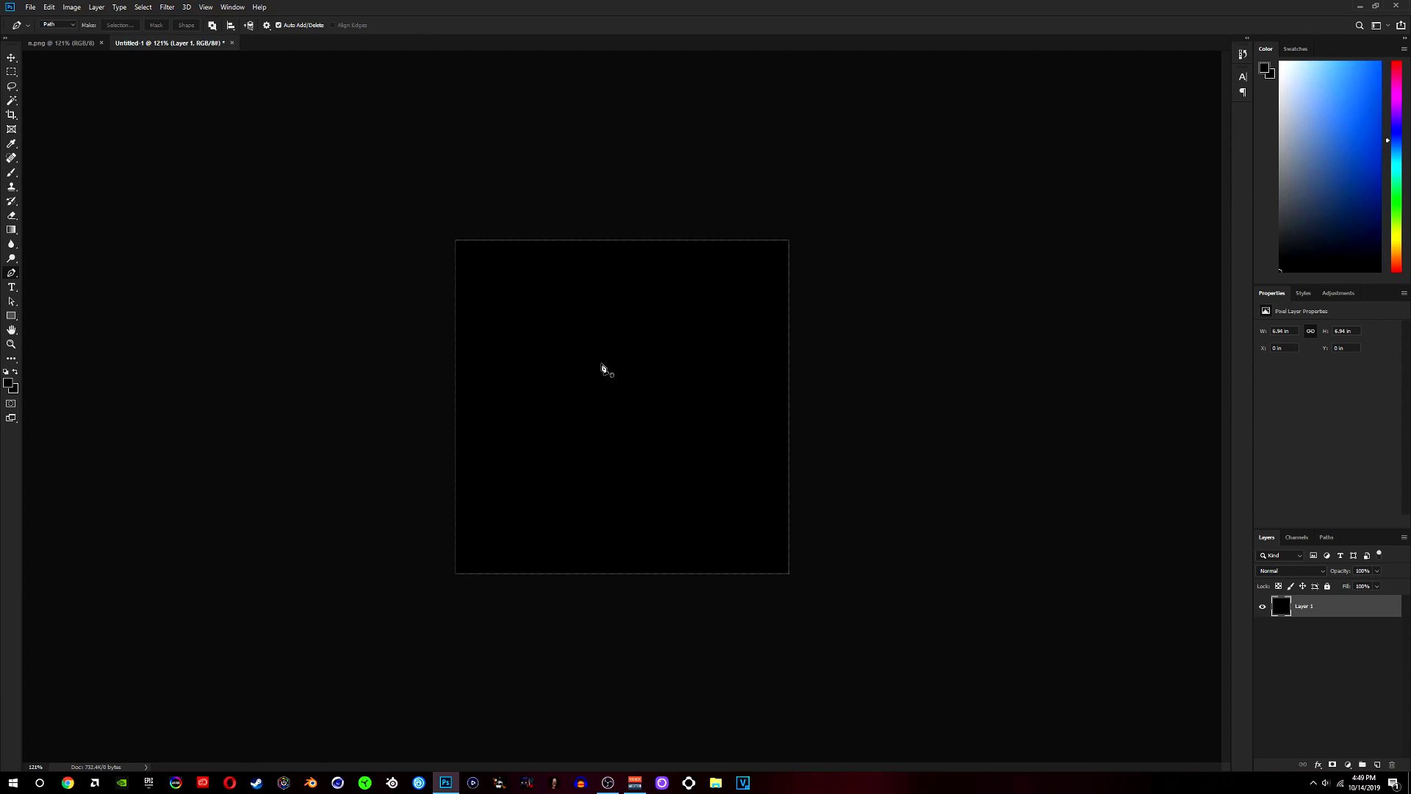
click(568, 348)
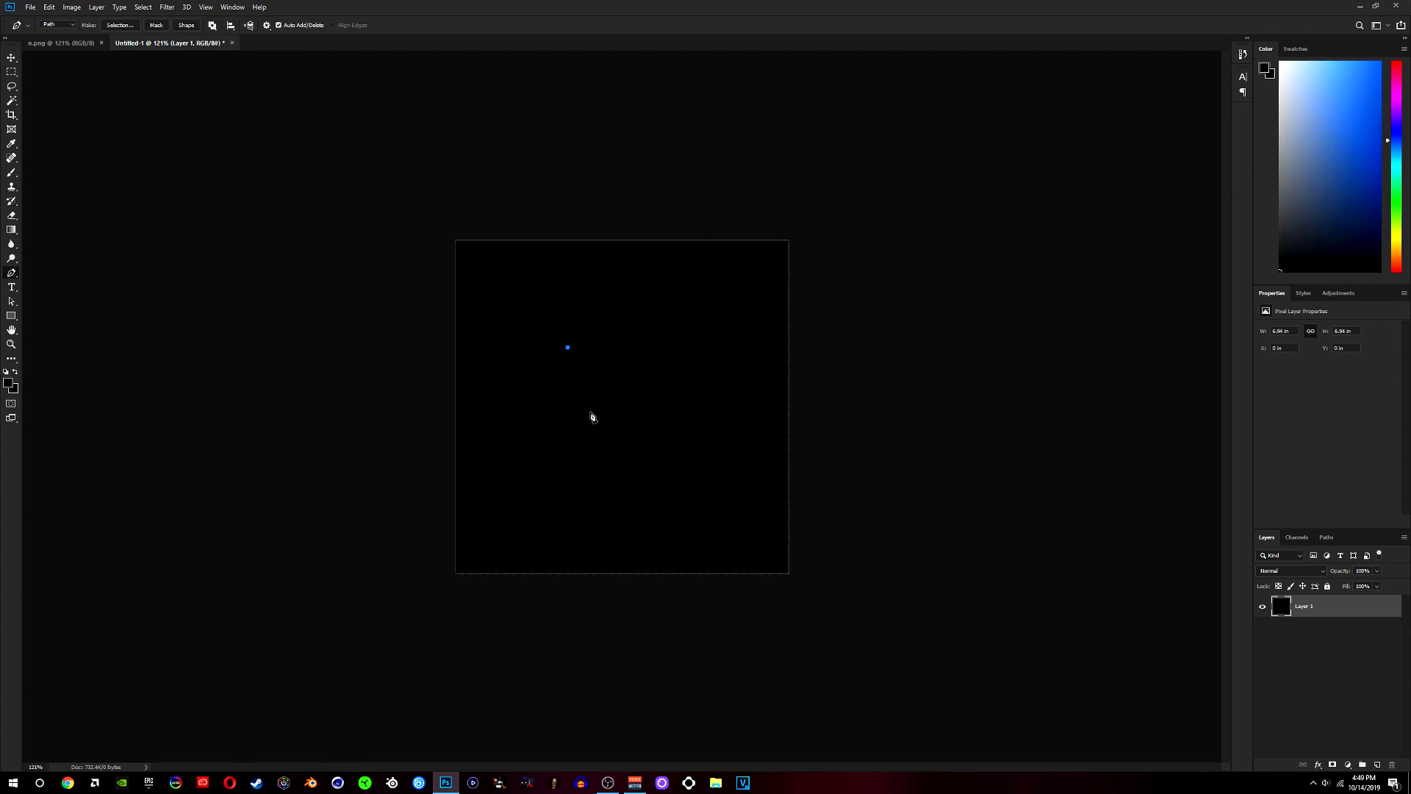
click(622, 462)
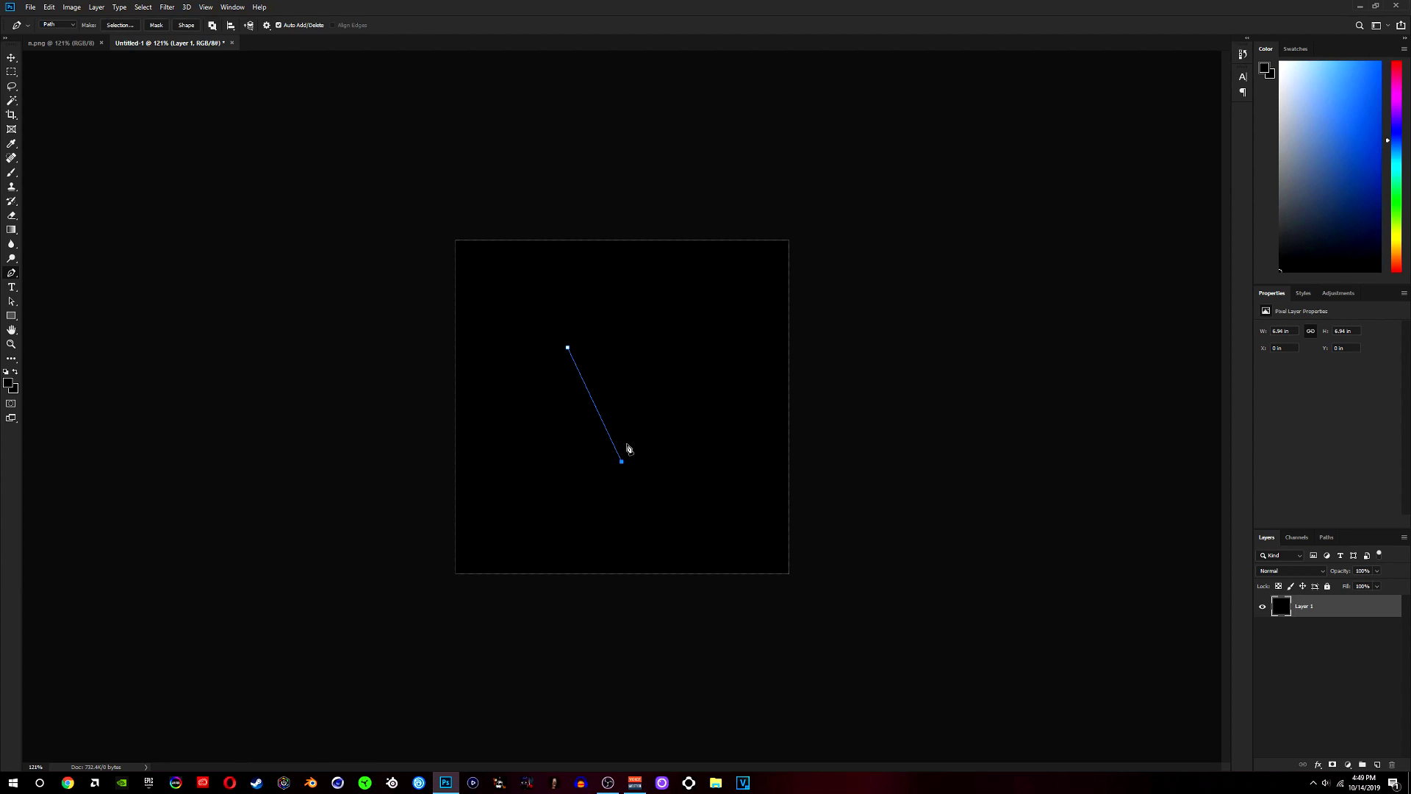
click(668, 343)
click(621, 384)
Undo the misplaced notch point, re-place it, and close the path at the first point
click(52, 9)
click(69, 21)
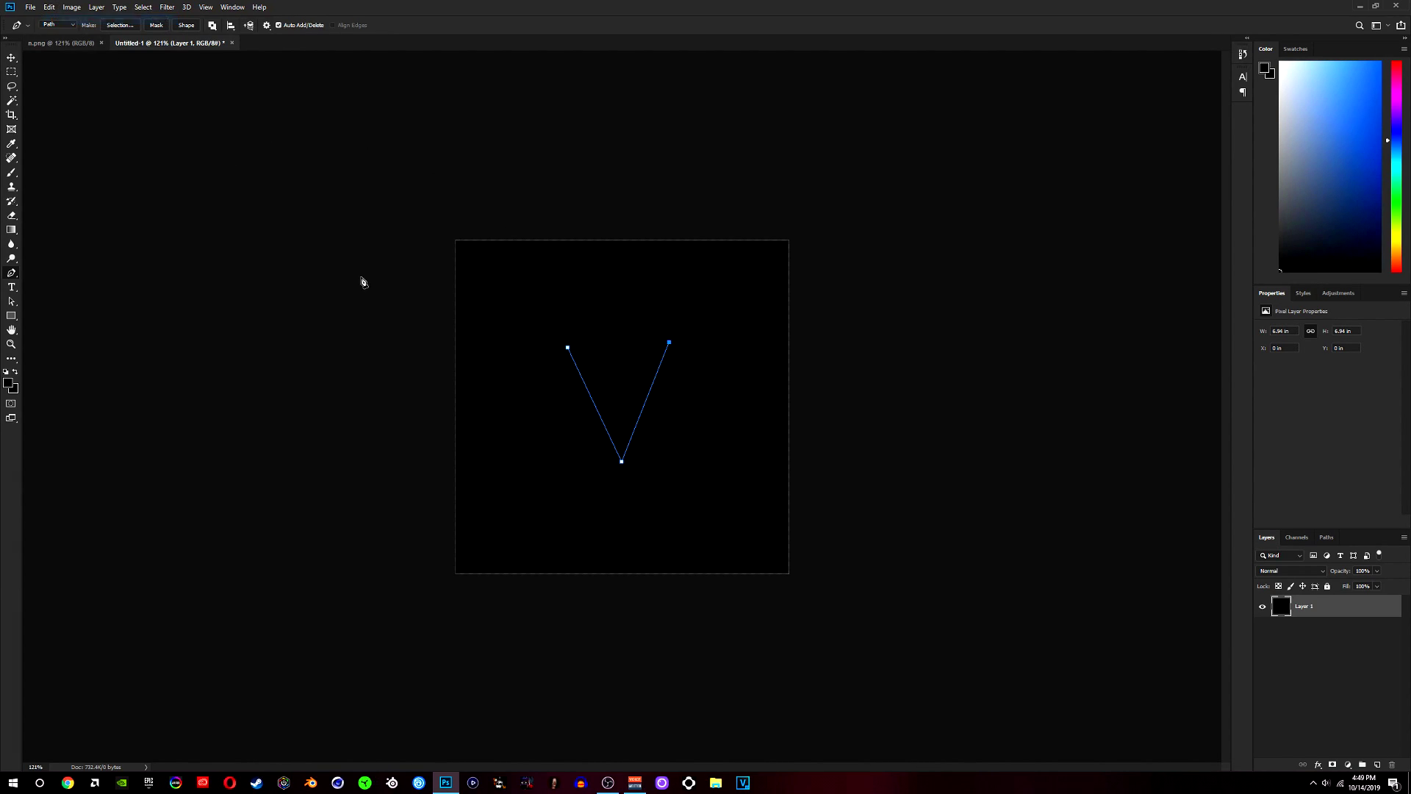
click(619, 387)
click(568, 348)
scroll(702, 430, down, 6)
scroll(698, 460, up, 7)
scroll(698, 460, up, 3)
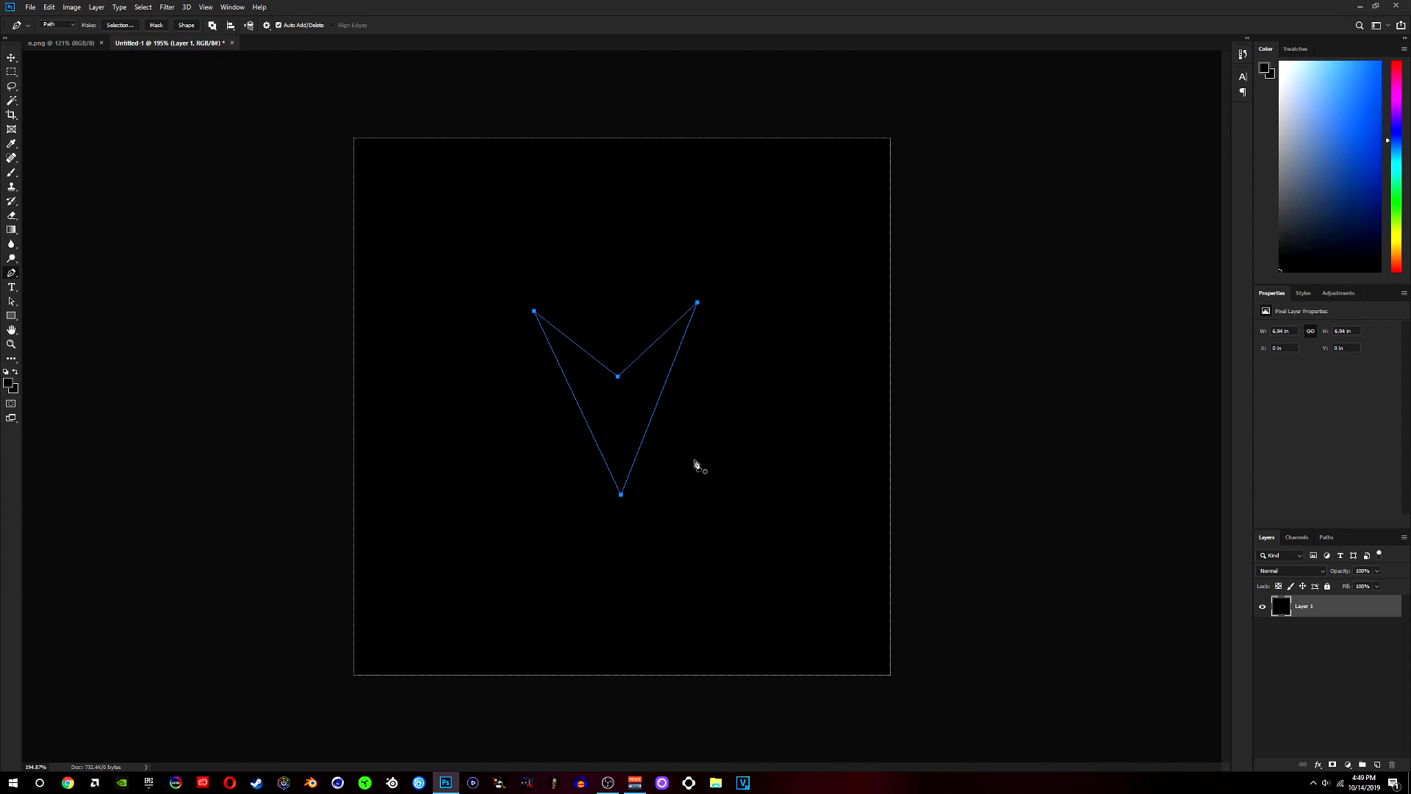
Turn the arrowhead path into an unfeathered selection, add Layer 2, and pick white as foreground
right_click(622, 397)
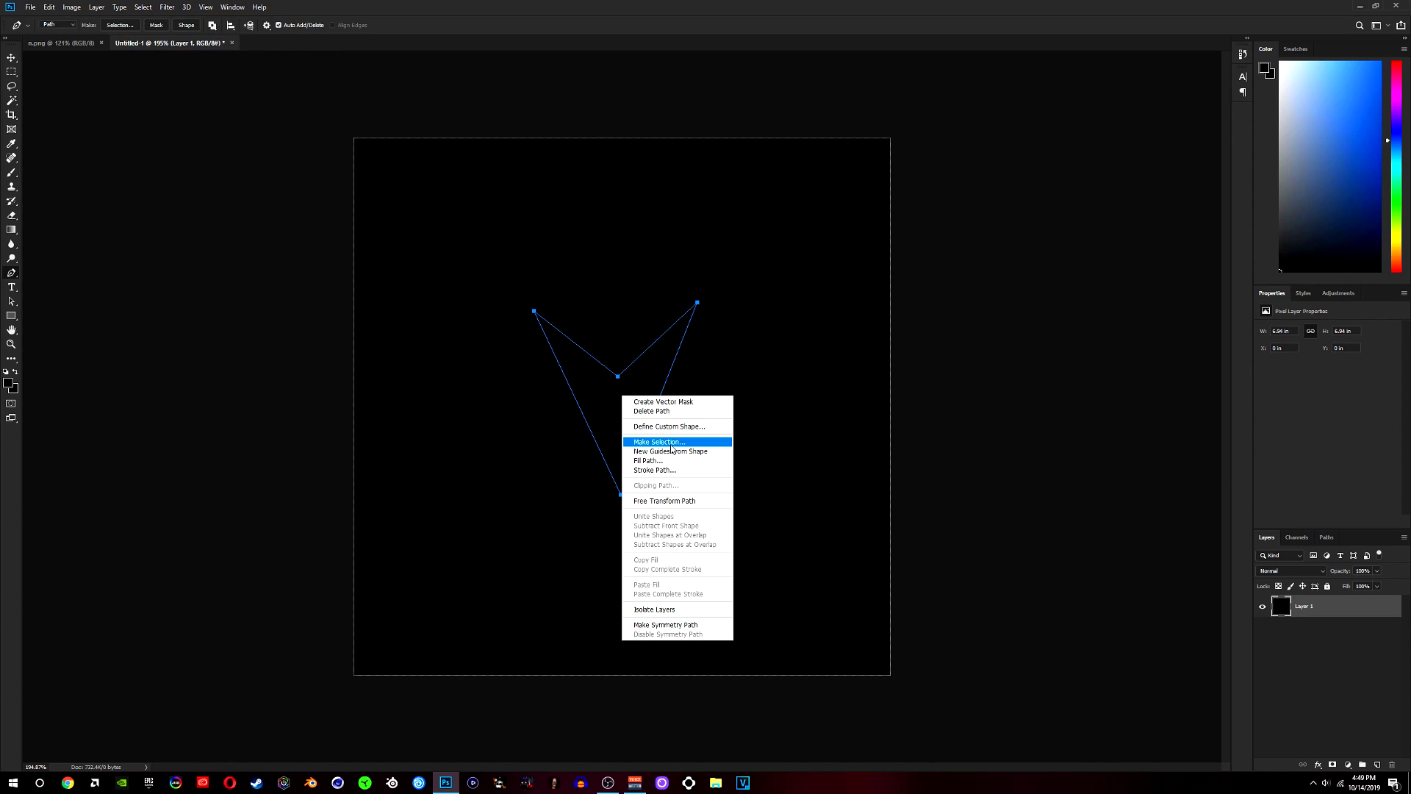
click(659, 442)
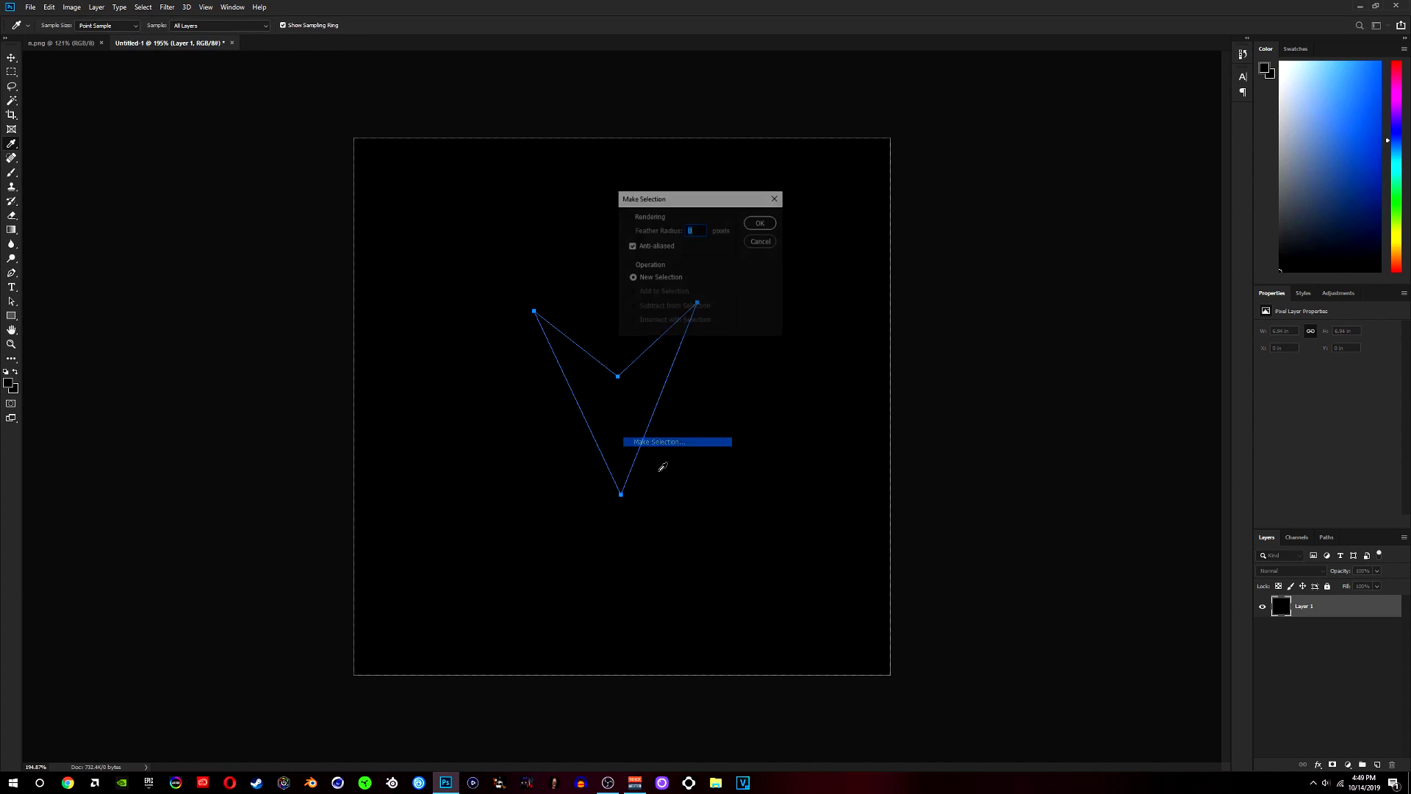
click(762, 224)
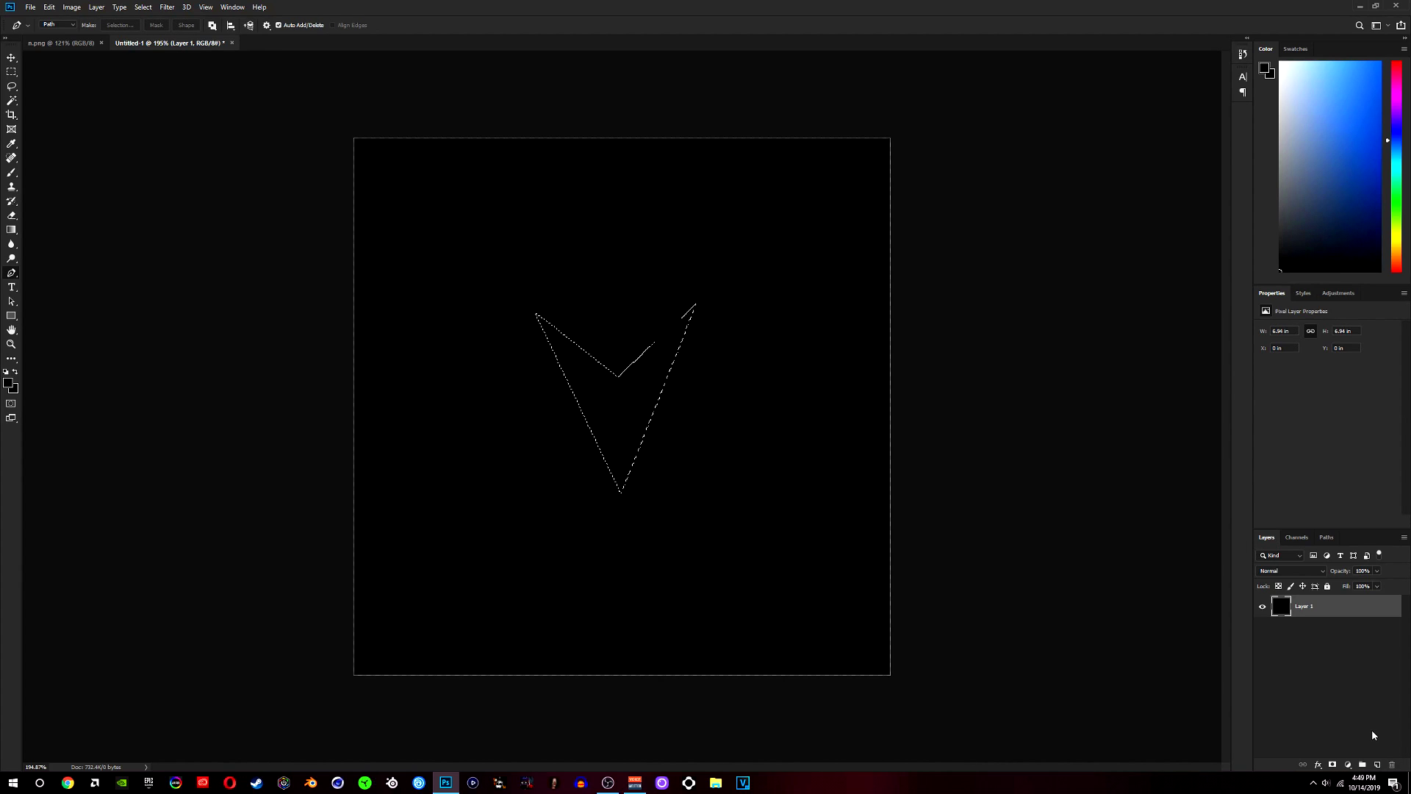
click(1377, 768)
drag(1314, 194, 1281, 64)
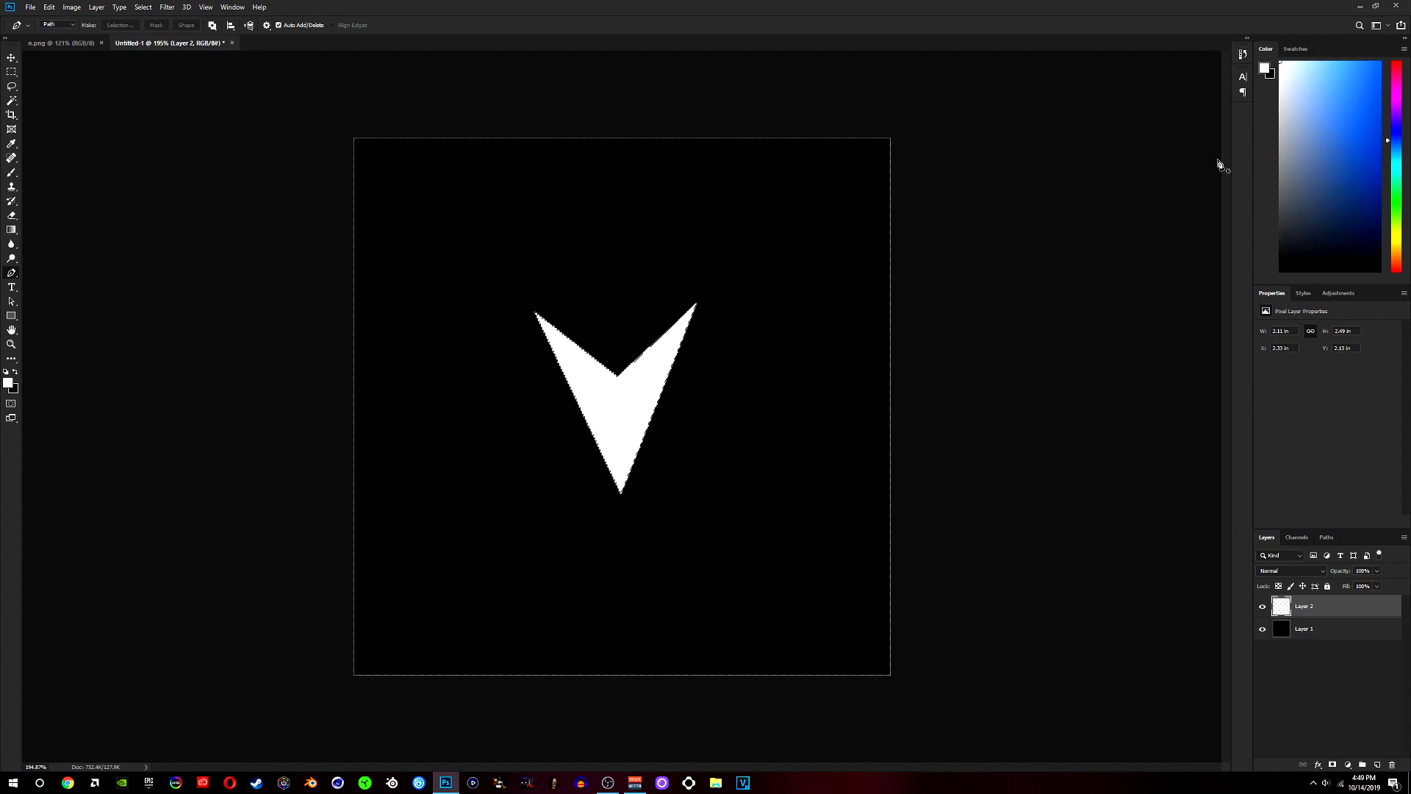
Rotate the white chevron about 1.9 degrees with Free Transform and commit it
scroll(808, 353, down, 3)
scroll(735, 397, up, 4)
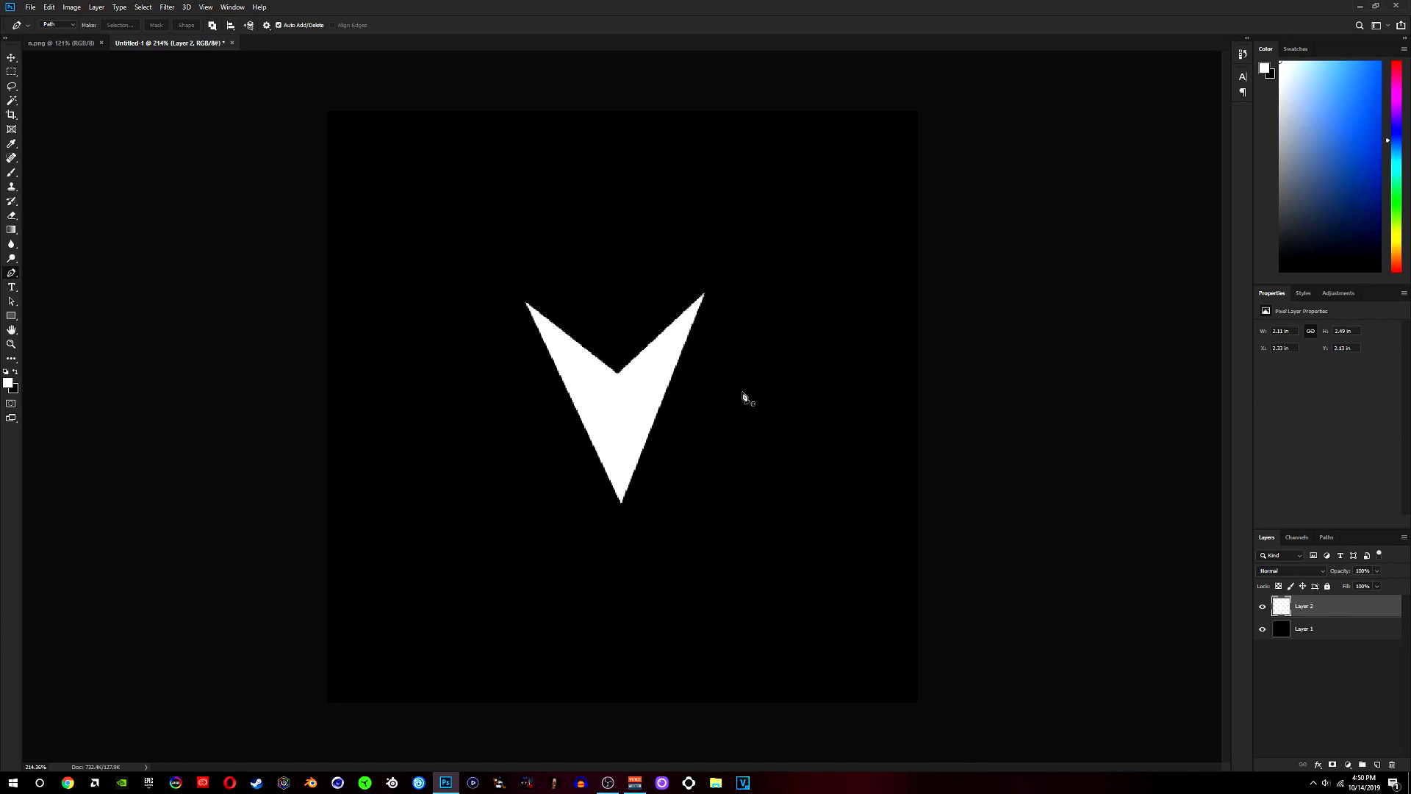
scroll(671, 466, down, 2)
scroll(655, 488, up, 5)
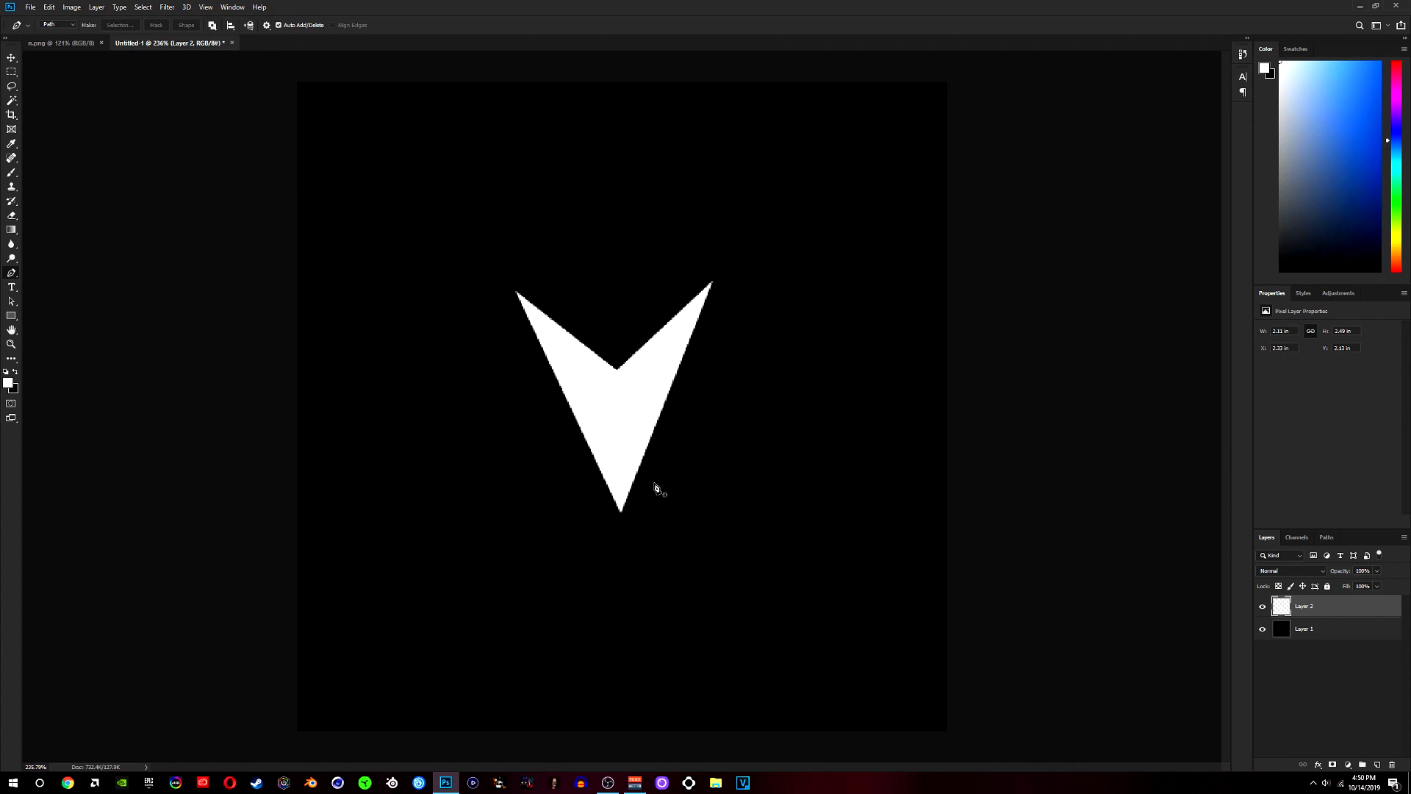
scroll(639, 500, down, 3)
scroll(669, 539, down, 2)
scroll(668, 542, up, 1)
scroll(671, 541, down, 2)
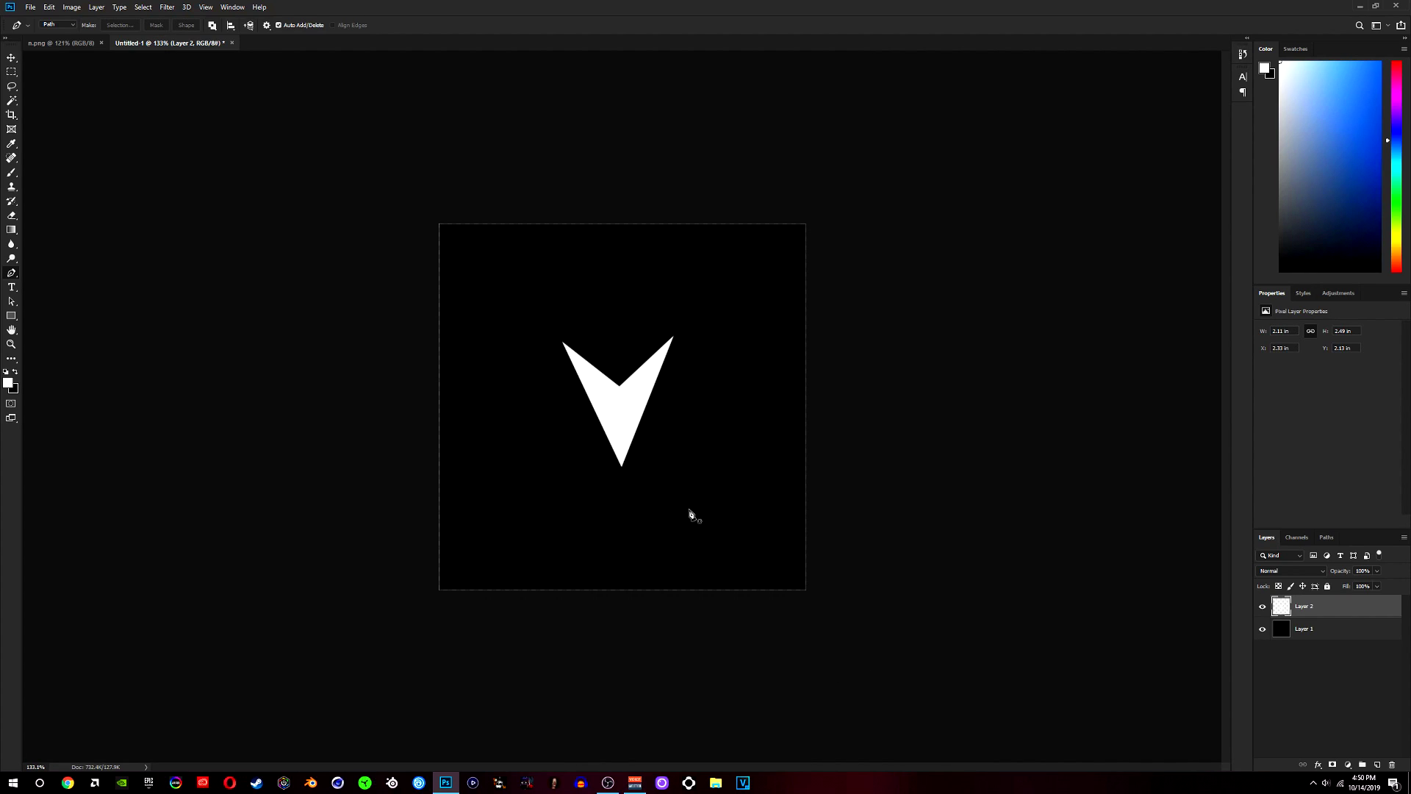
key(ctrl+t)
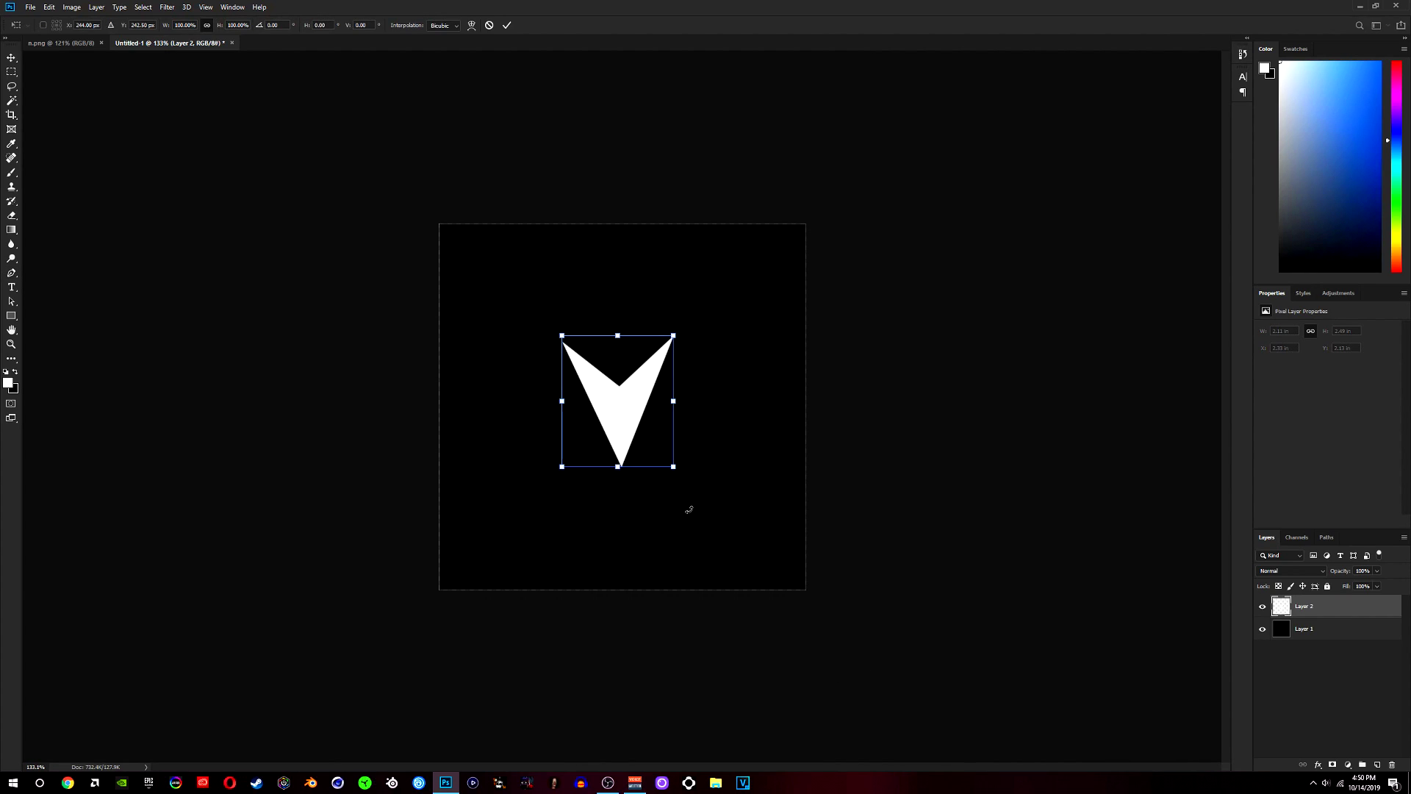
drag(705, 390, 707, 395)
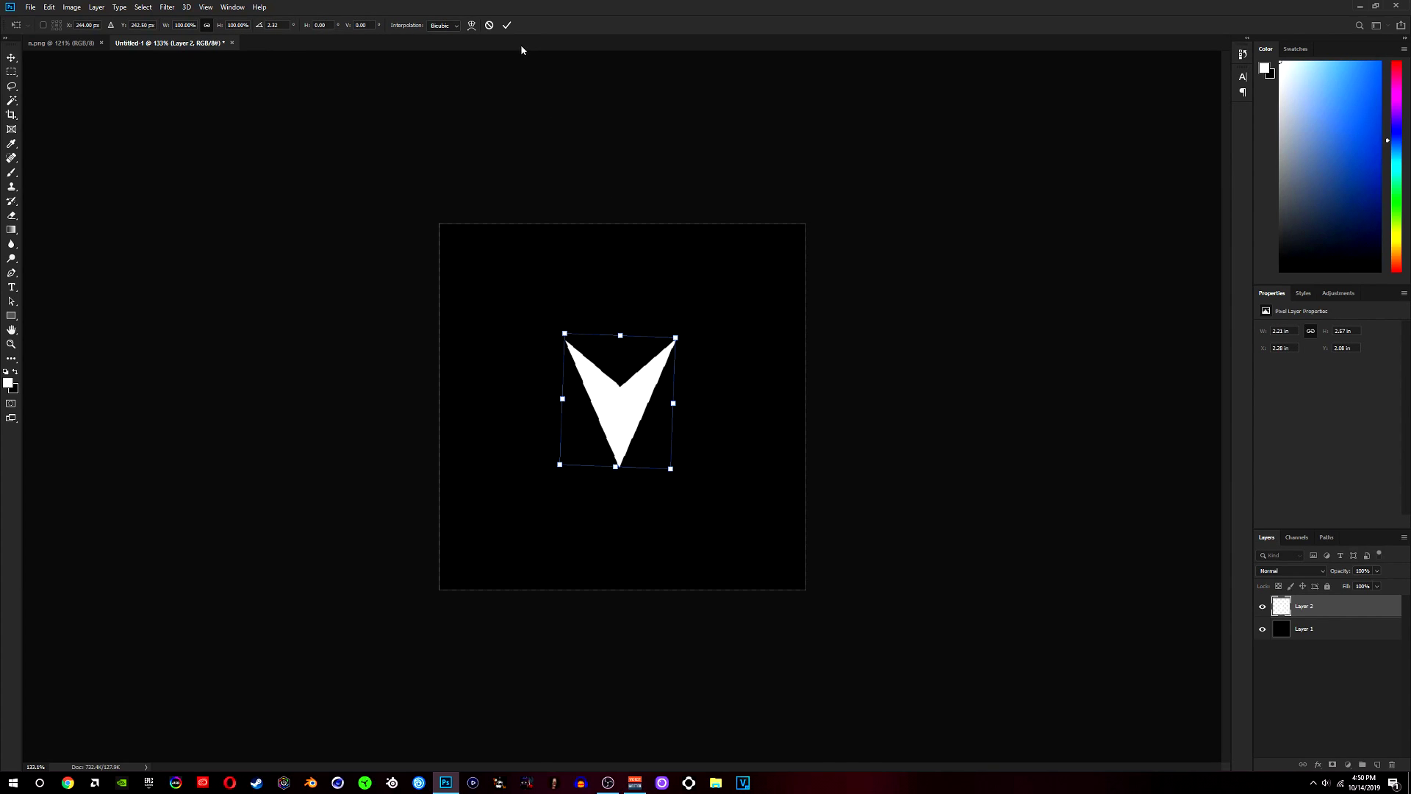
click(506, 25)
key(p)
scroll(756, 466, up, 1)
scroll(717, 448, down, 3)
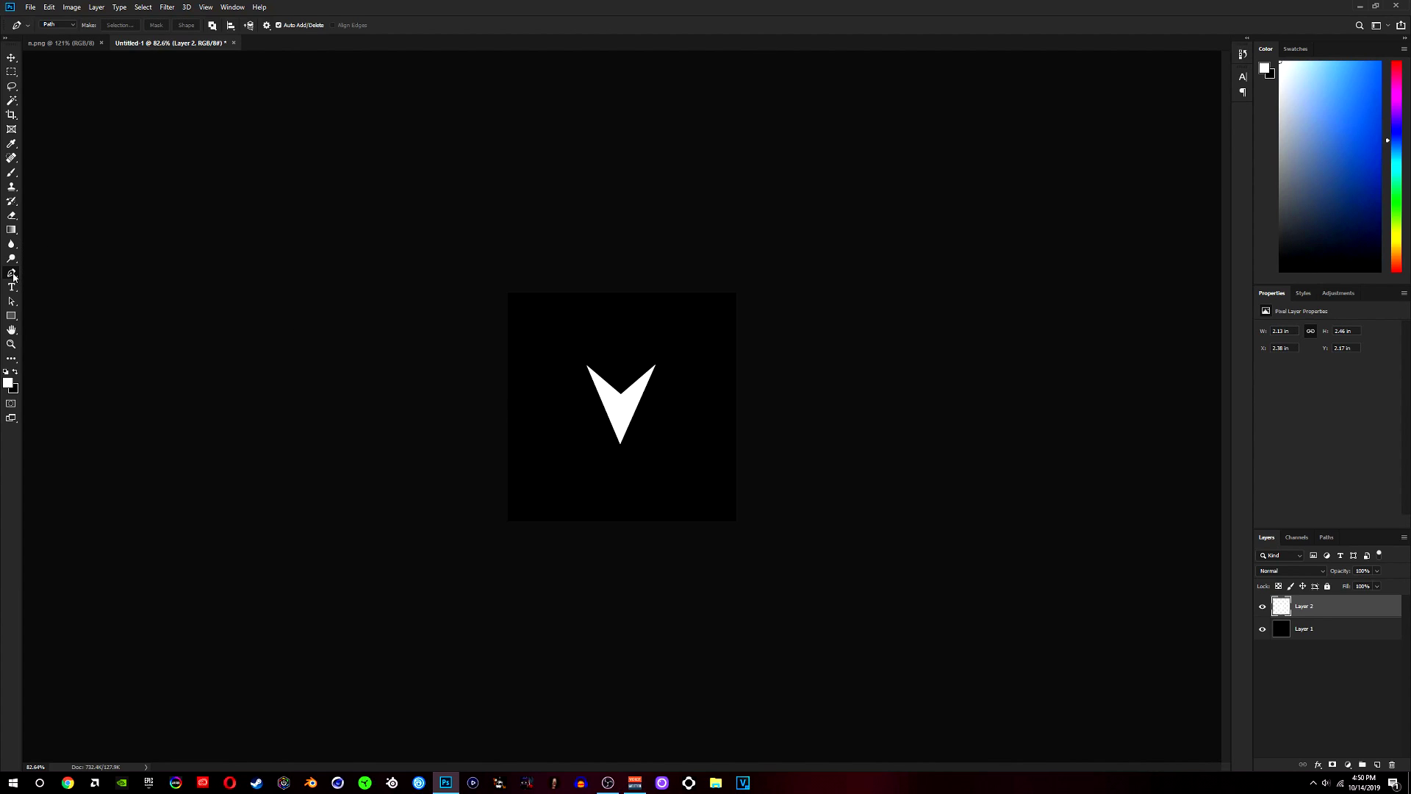
Add Layer 3 and trace a closed inner-V path through both tips, a below-notch point and the notch
click(1378, 766)
scroll(646, 406, up, 3)
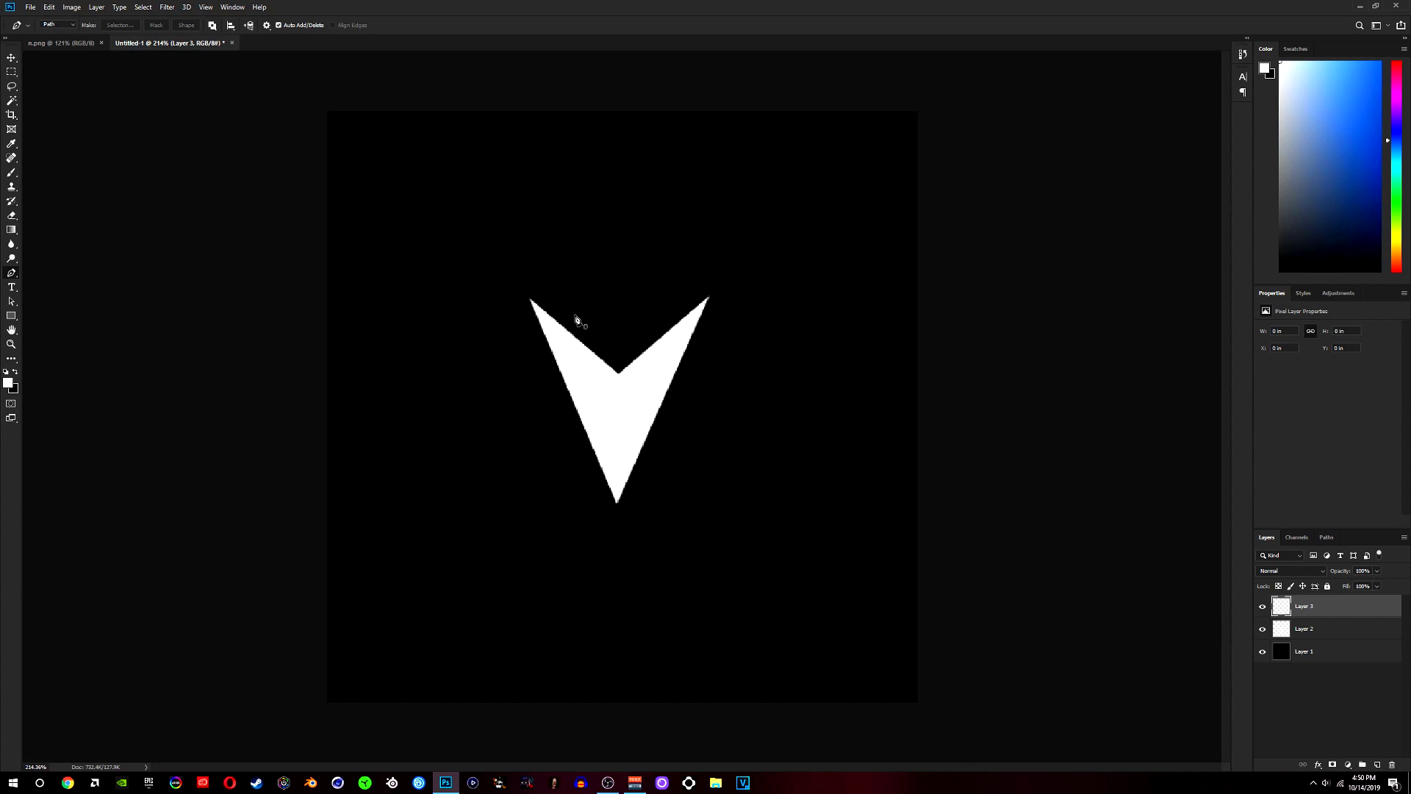
scroll(564, 321, up, 1)
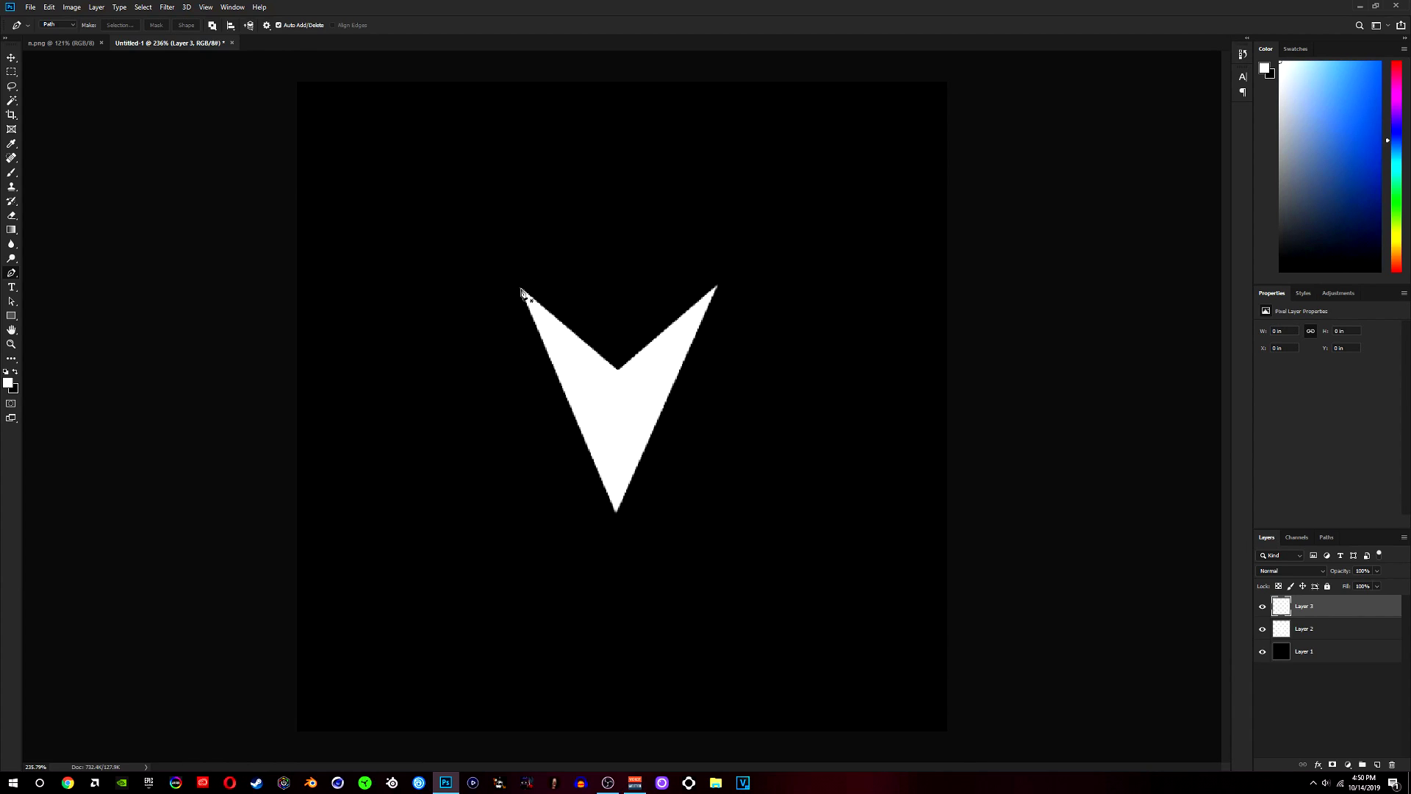
click(521, 289)
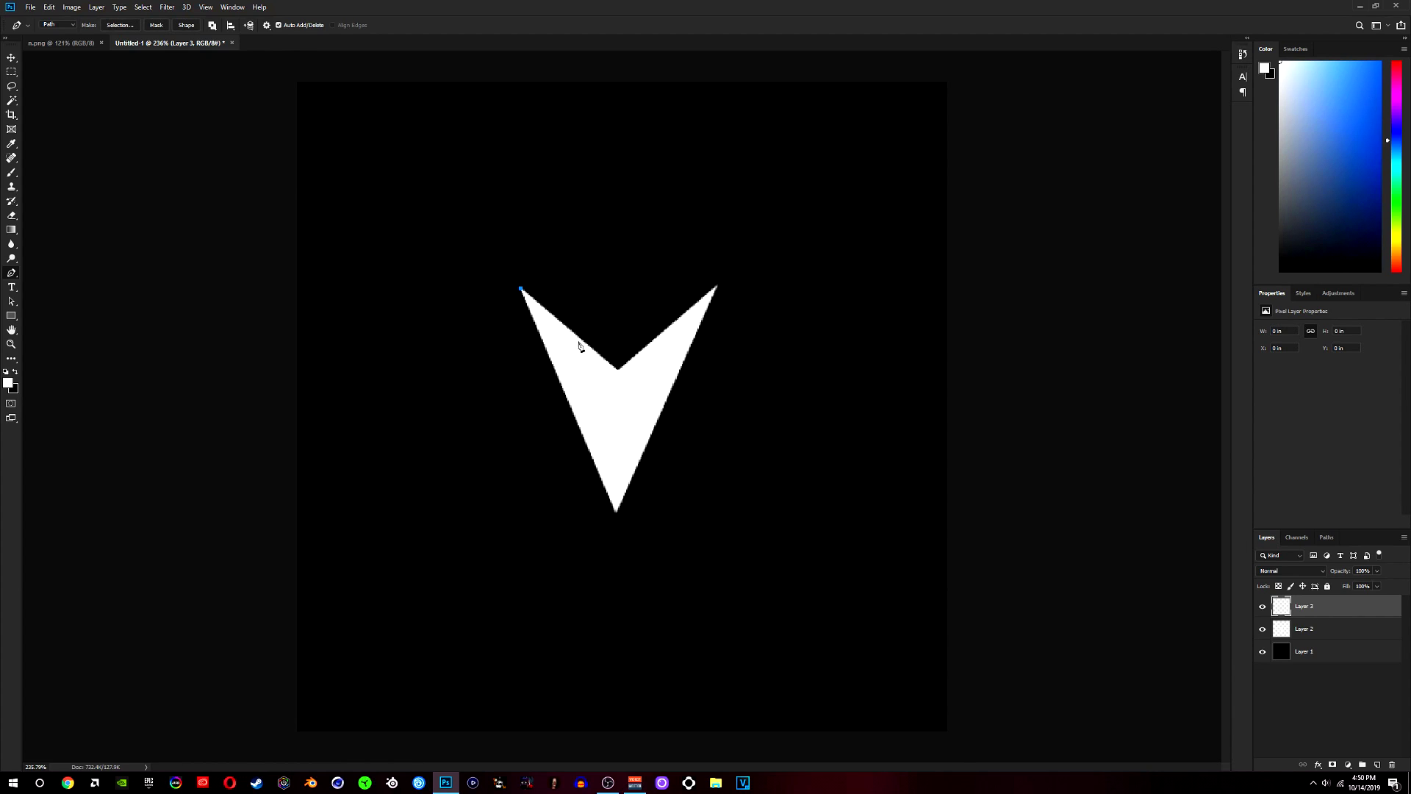
click(611, 413)
click(717, 287)
click(617, 369)
click(523, 291)
scroll(658, 415, down, 3)
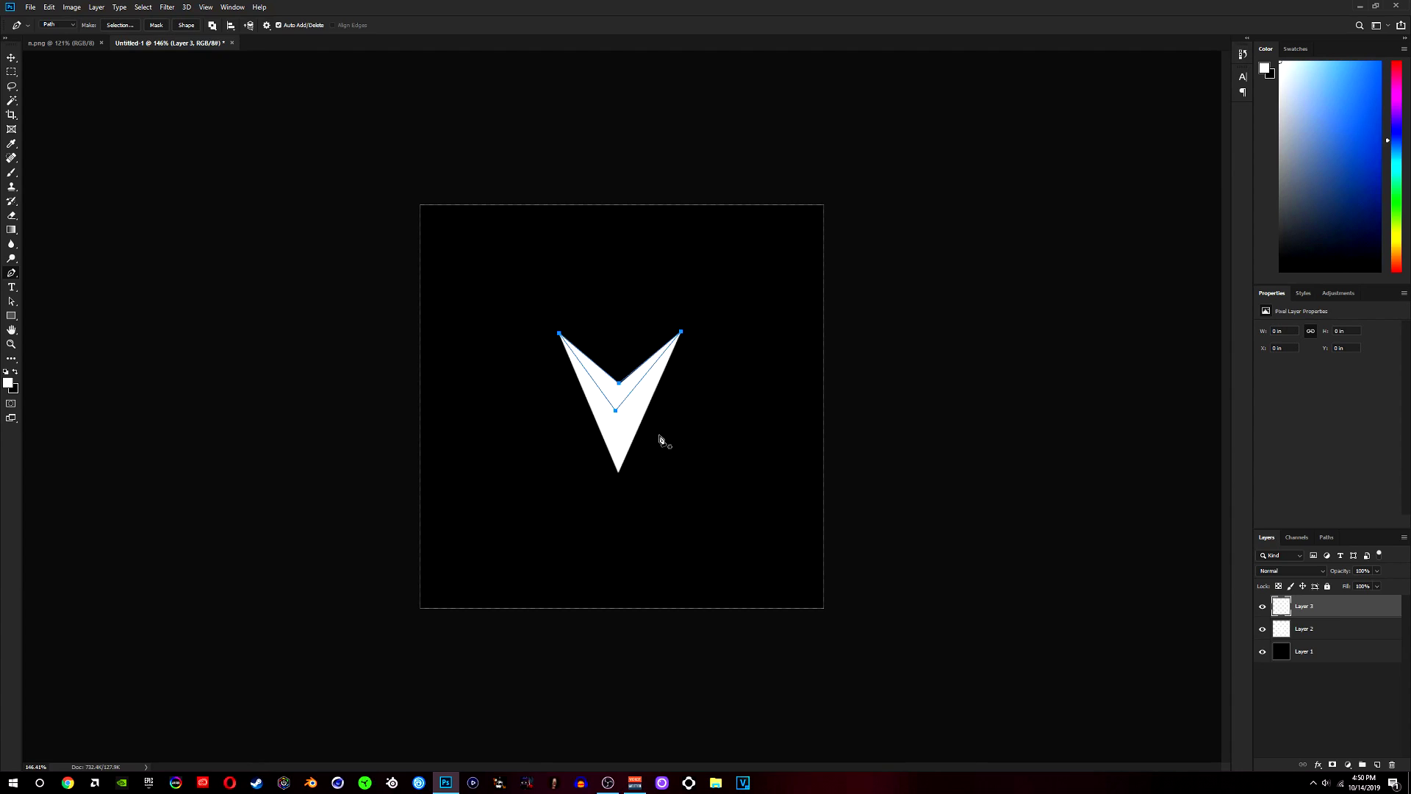
scroll(673, 448, up, 4)
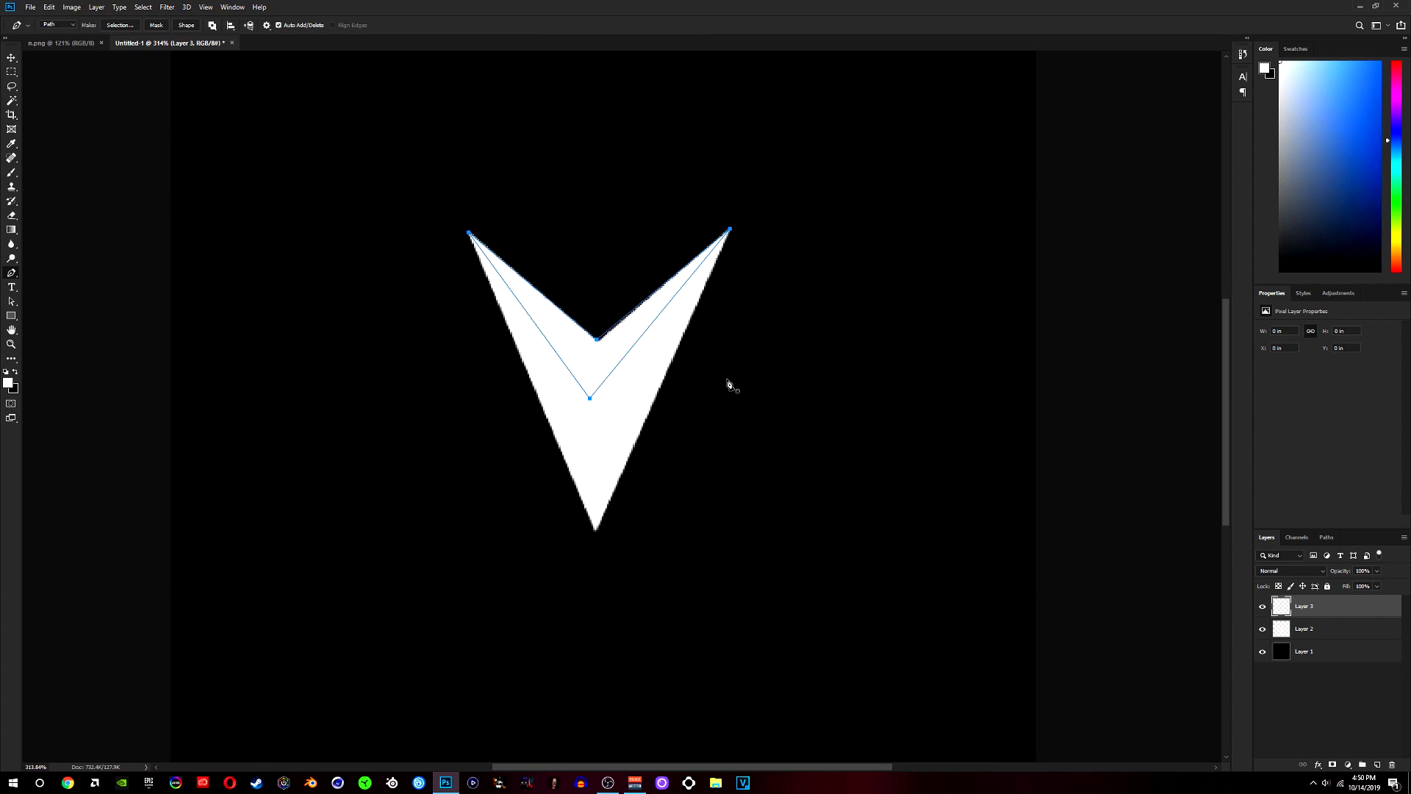
Convert the inner-V path into a selection
right_click(600, 363)
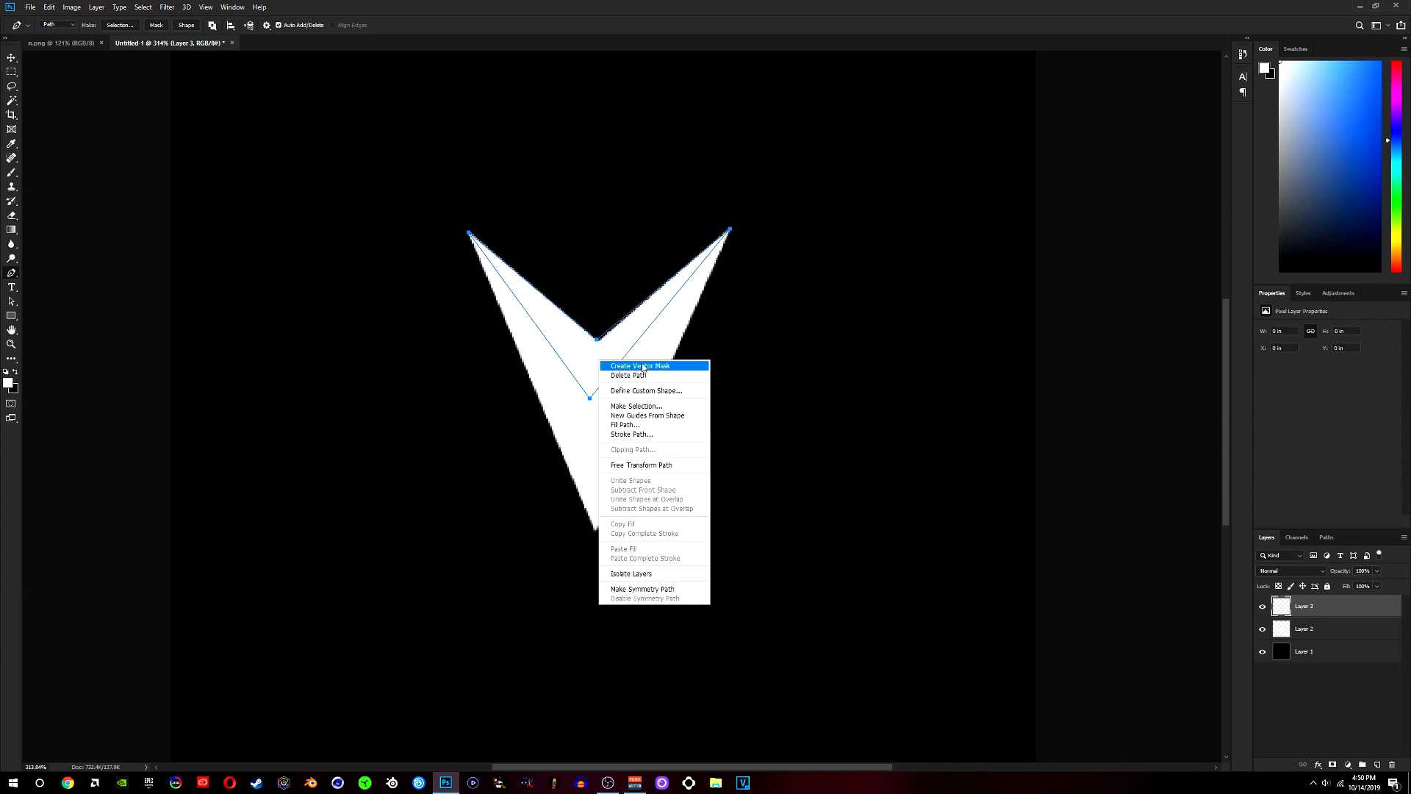
click(637, 405)
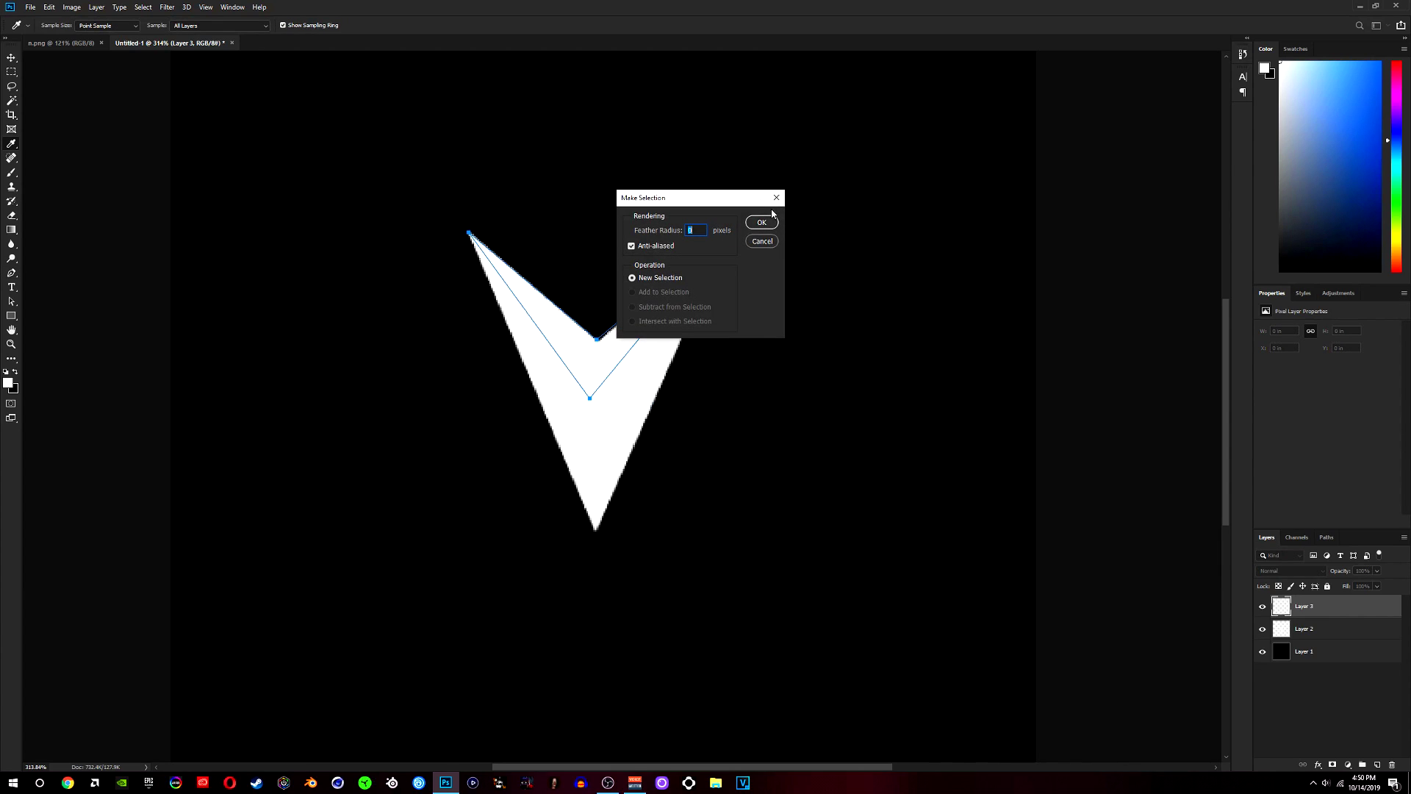
click(759, 224)
scroll(793, 450, down, 3)
key(p)
scroll(794, 454, up, 1)
Reset the foreground to black, fill the selected wedge, and deselect
click(1319, 189)
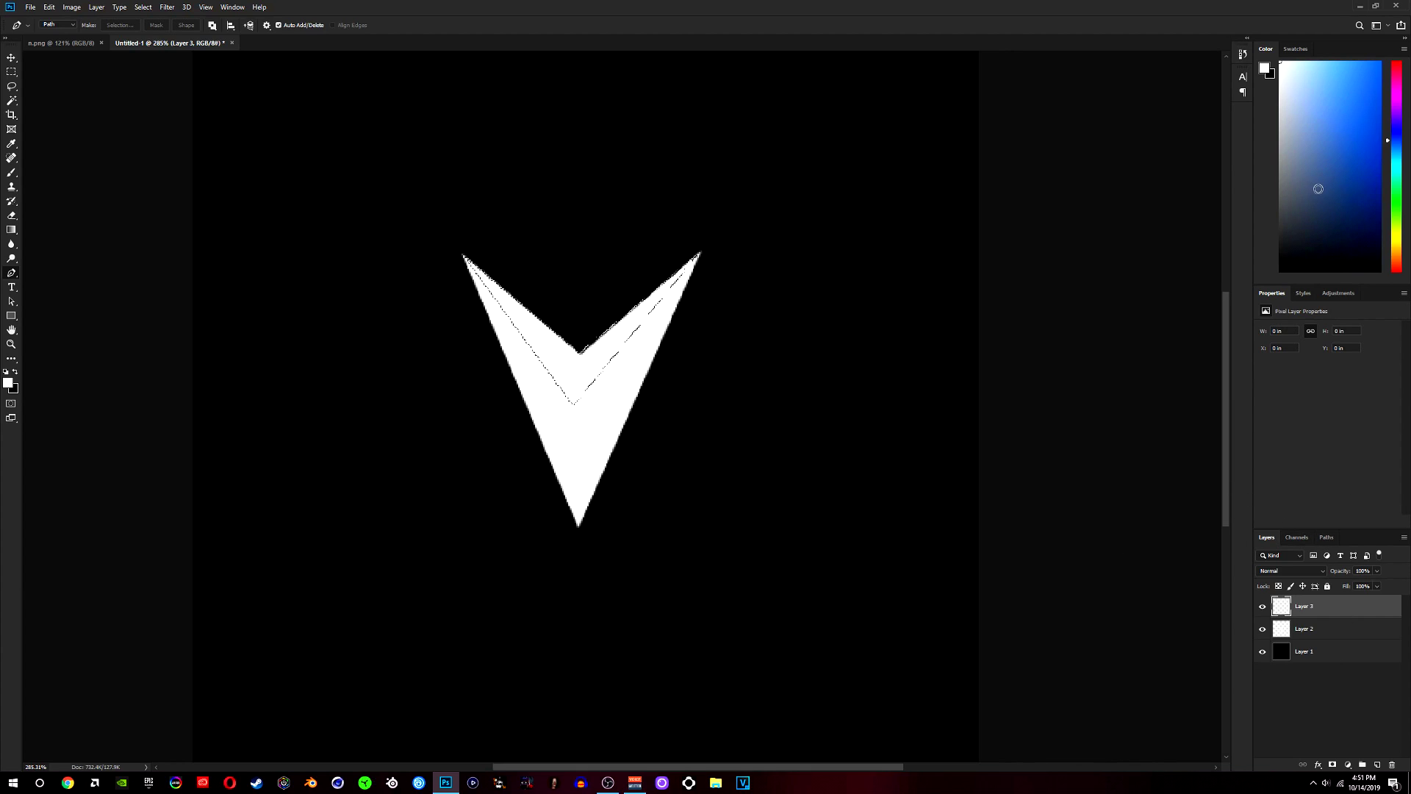
key(d)
key(alt+BackSpace)
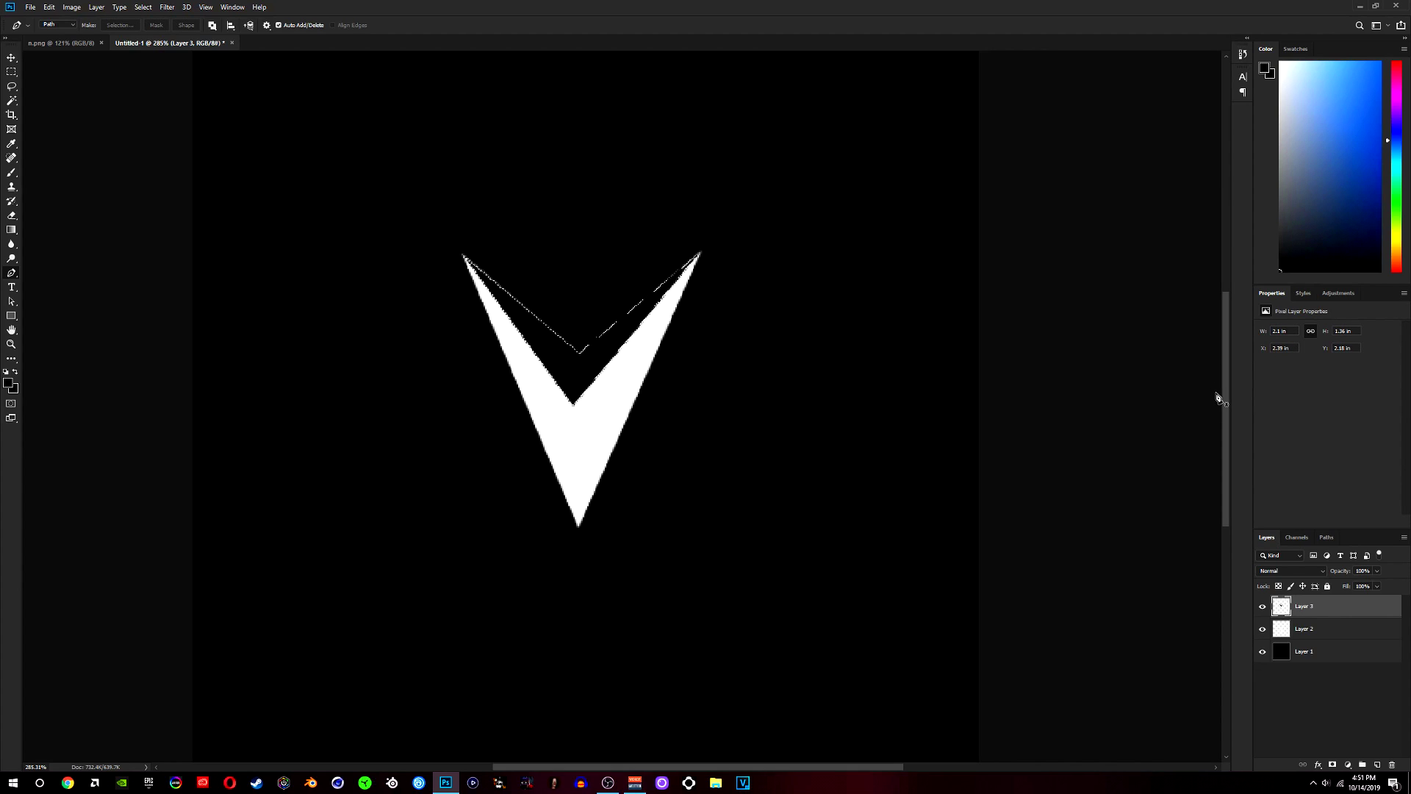
key(ctrl+d)
scroll(728, 450, down, 2)
scroll(730, 456, up, 2)
scroll(733, 457, down, 2)
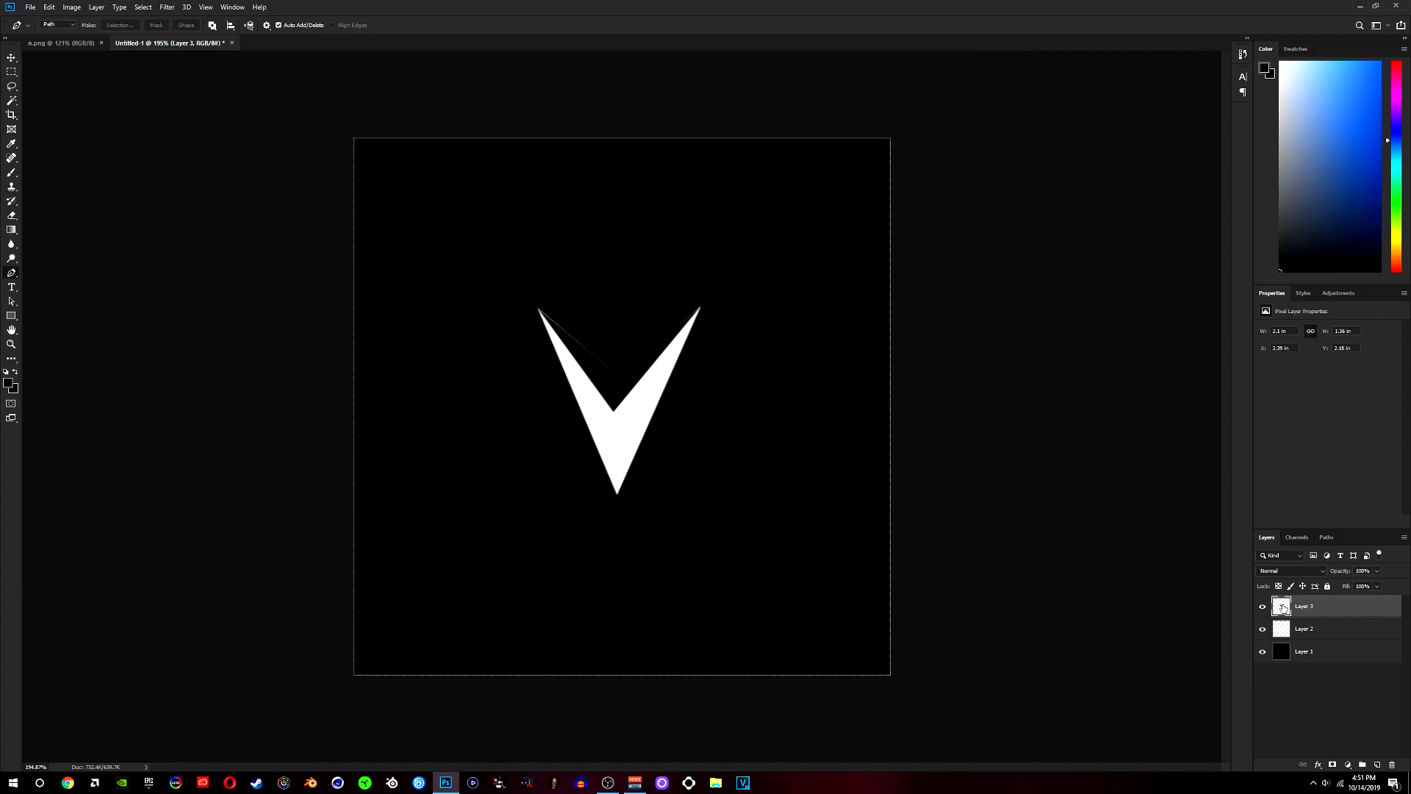
Lower Layer 3's opacity to about 40% and view the canvas at 100%
click(1377, 573)
click(1347, 584)
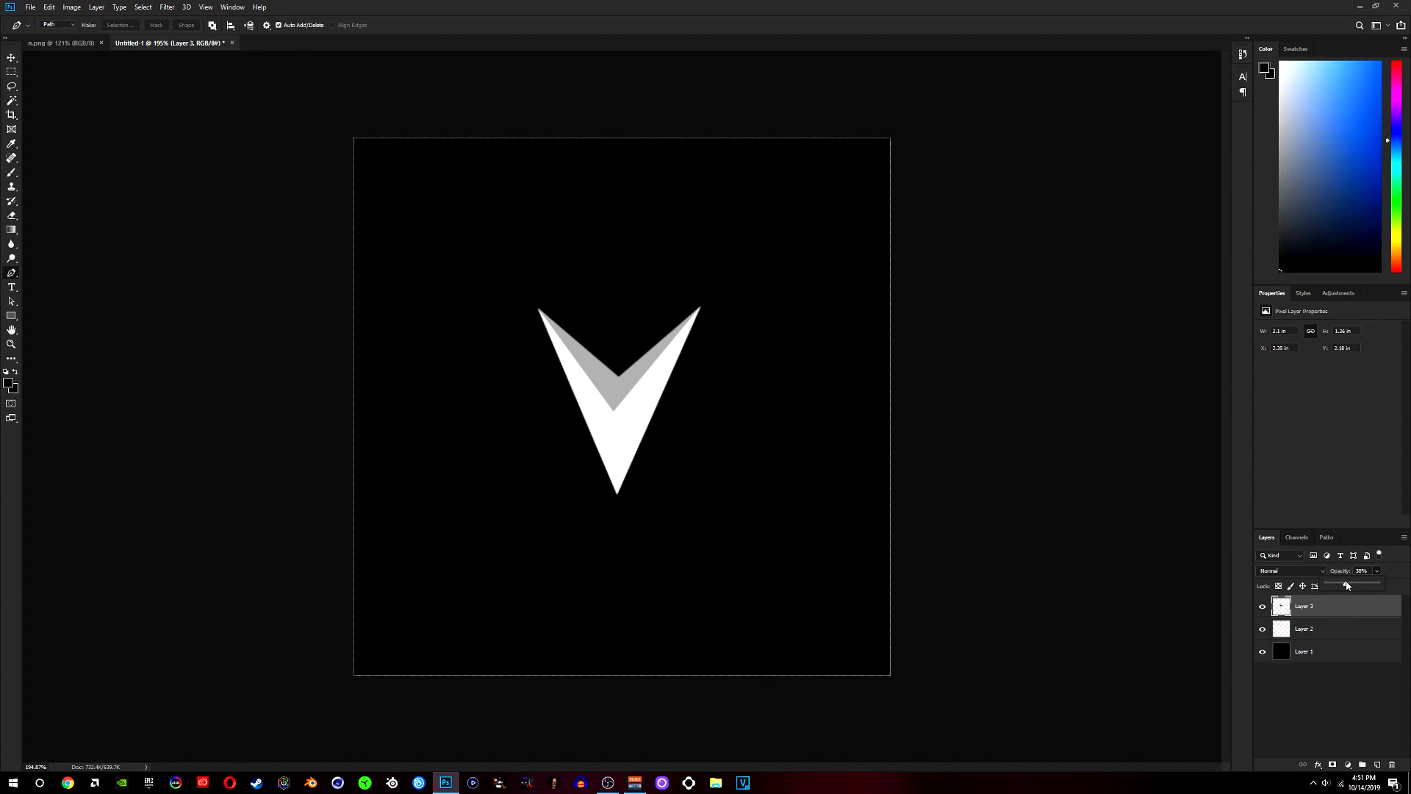
drag(1342, 586, 1344, 586)
key(ctrl+1)
scroll(754, 507, up, 7)
scroll(754, 507, down, 2)
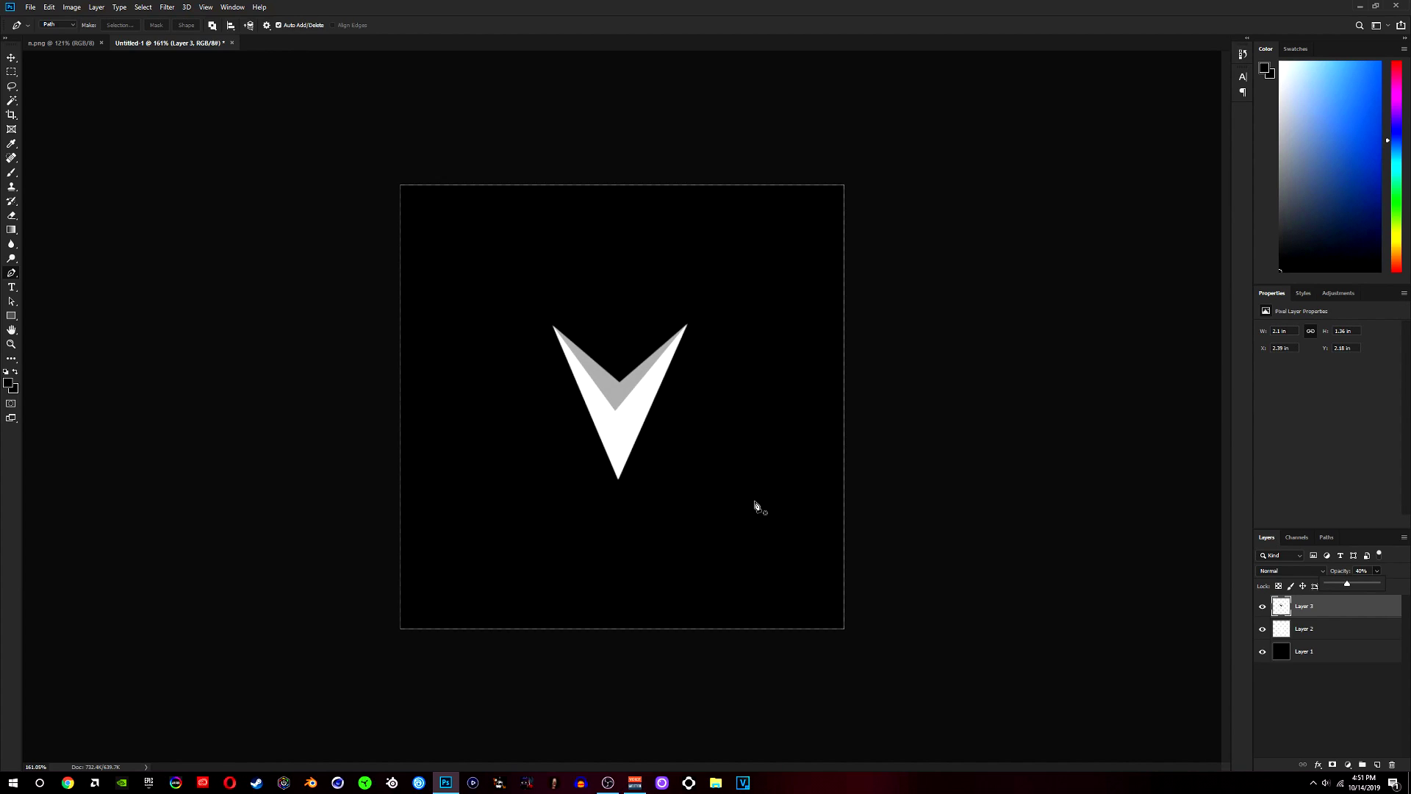
With the Move tool, nudge the grey wedge one step right and back left
click(11, 57)
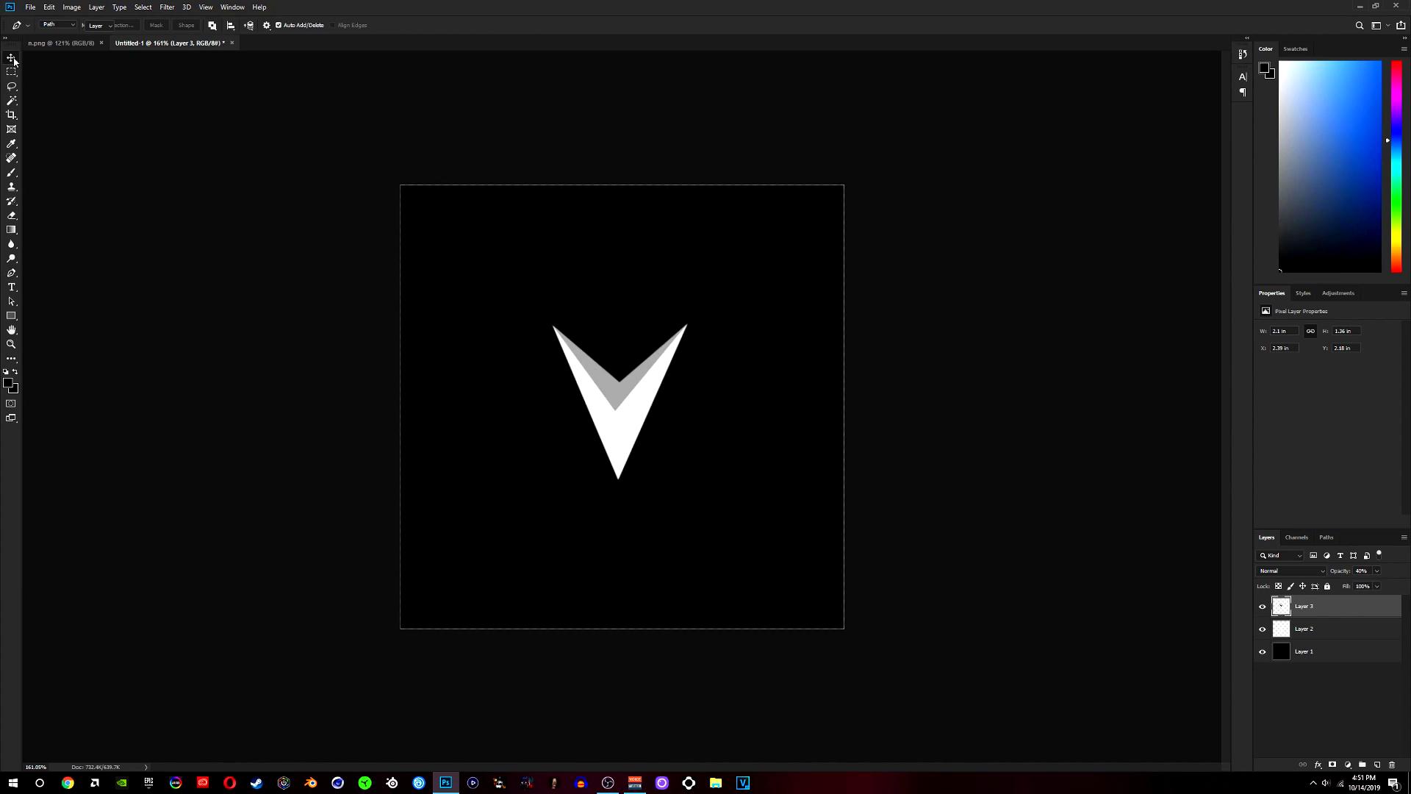
key(Right)
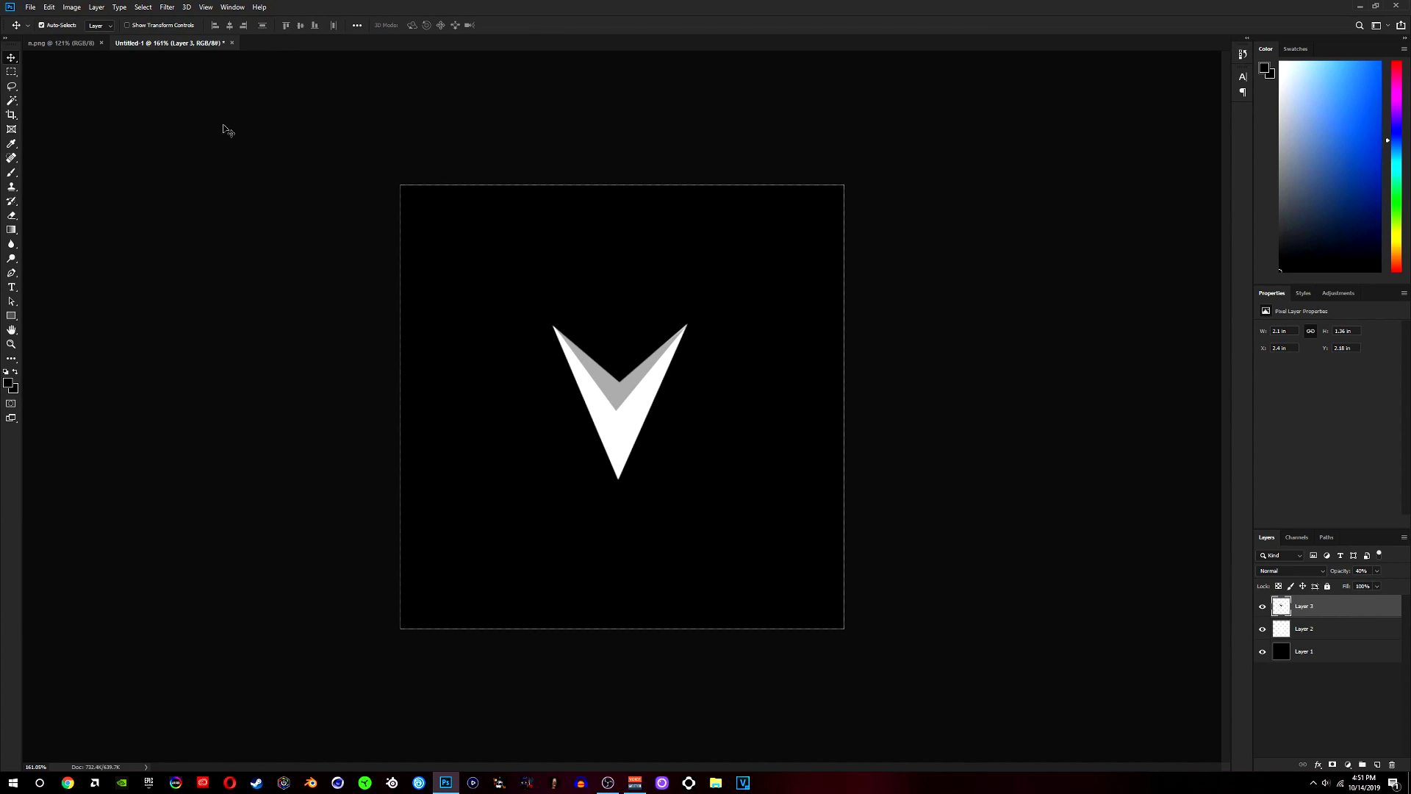
key(Left)
scroll(684, 456, up, 2)
scroll(681, 457, down, 3)
scroll(678, 457, down, 2)
scroll(665, 467, up, 1)
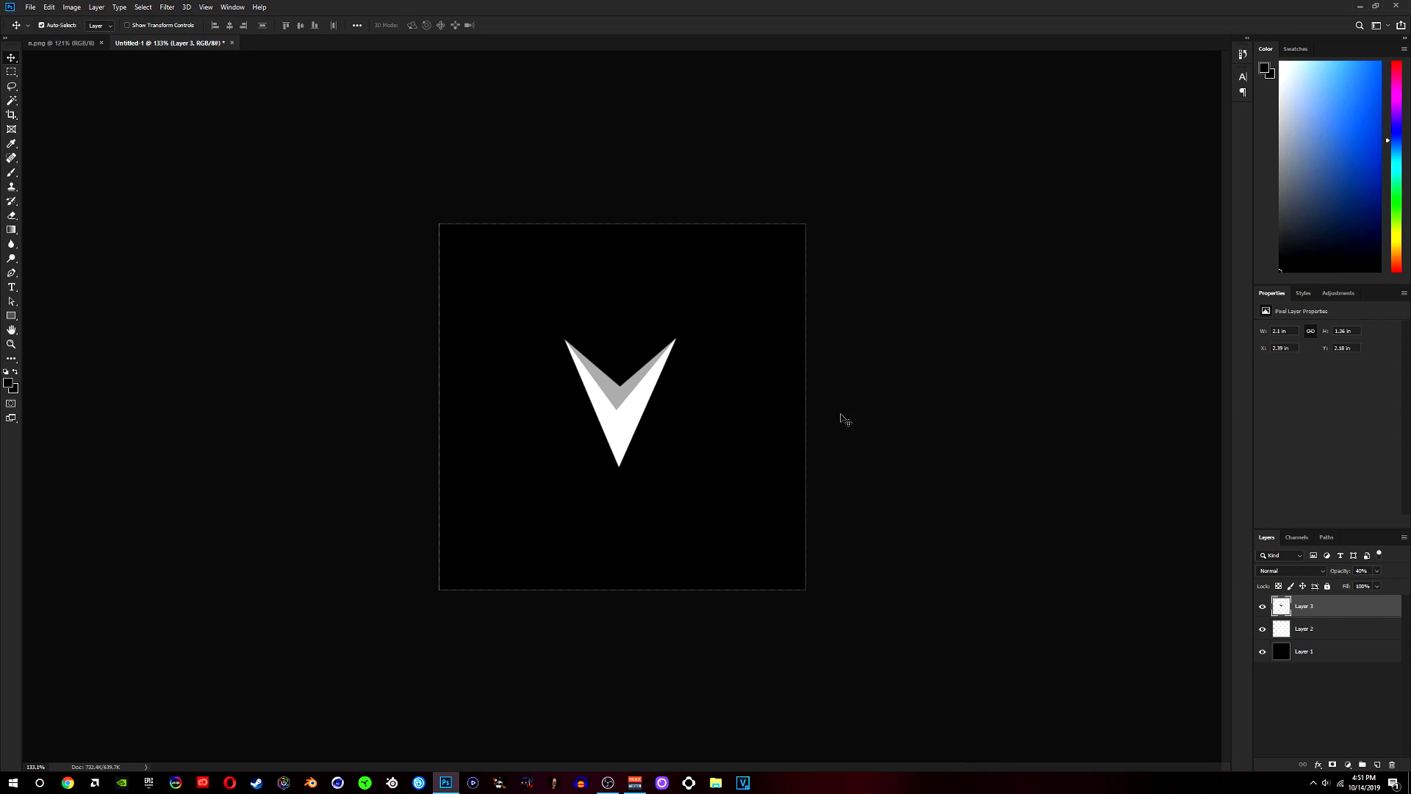
Add Layer 4 and draw a circular elliptical selection around the V
click(1378, 767)
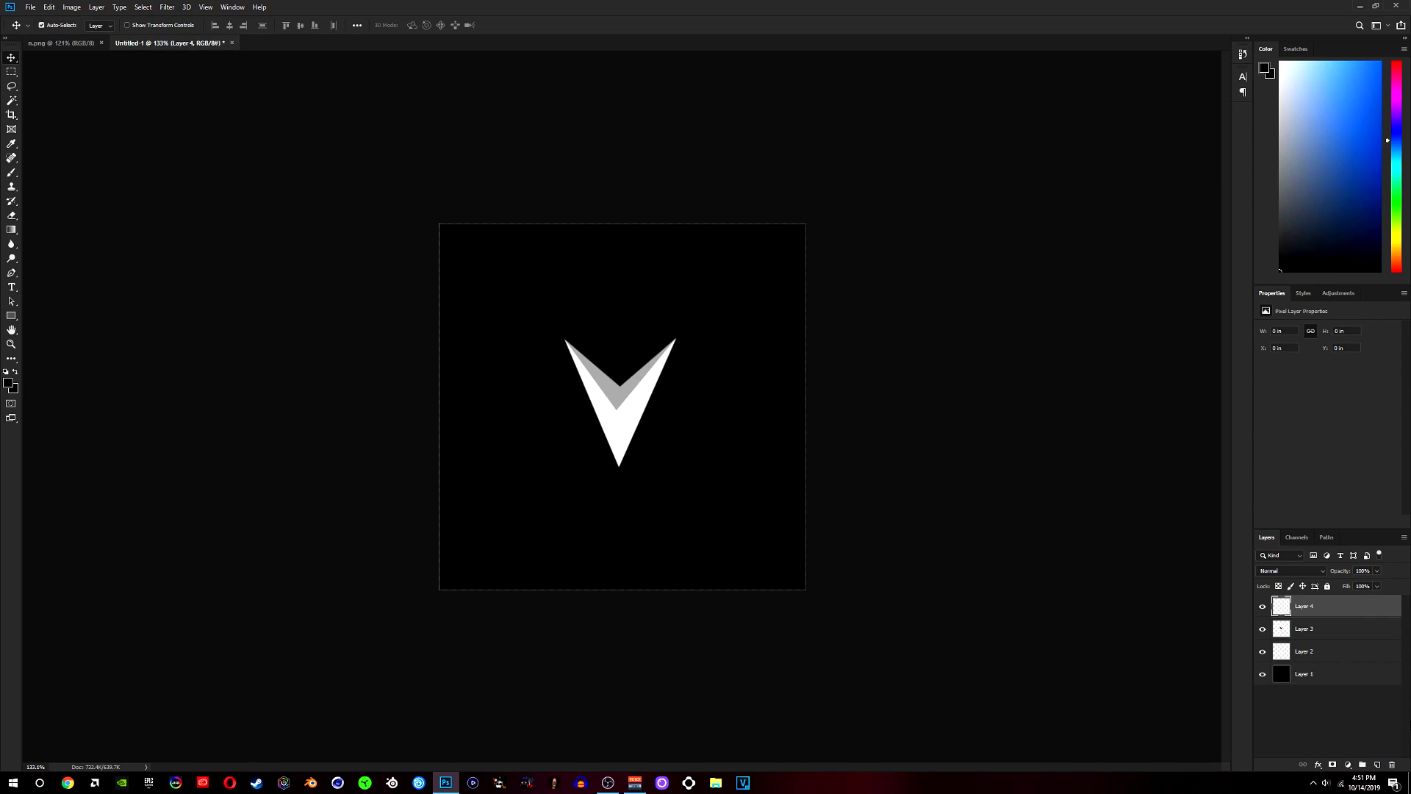
click(11, 71)
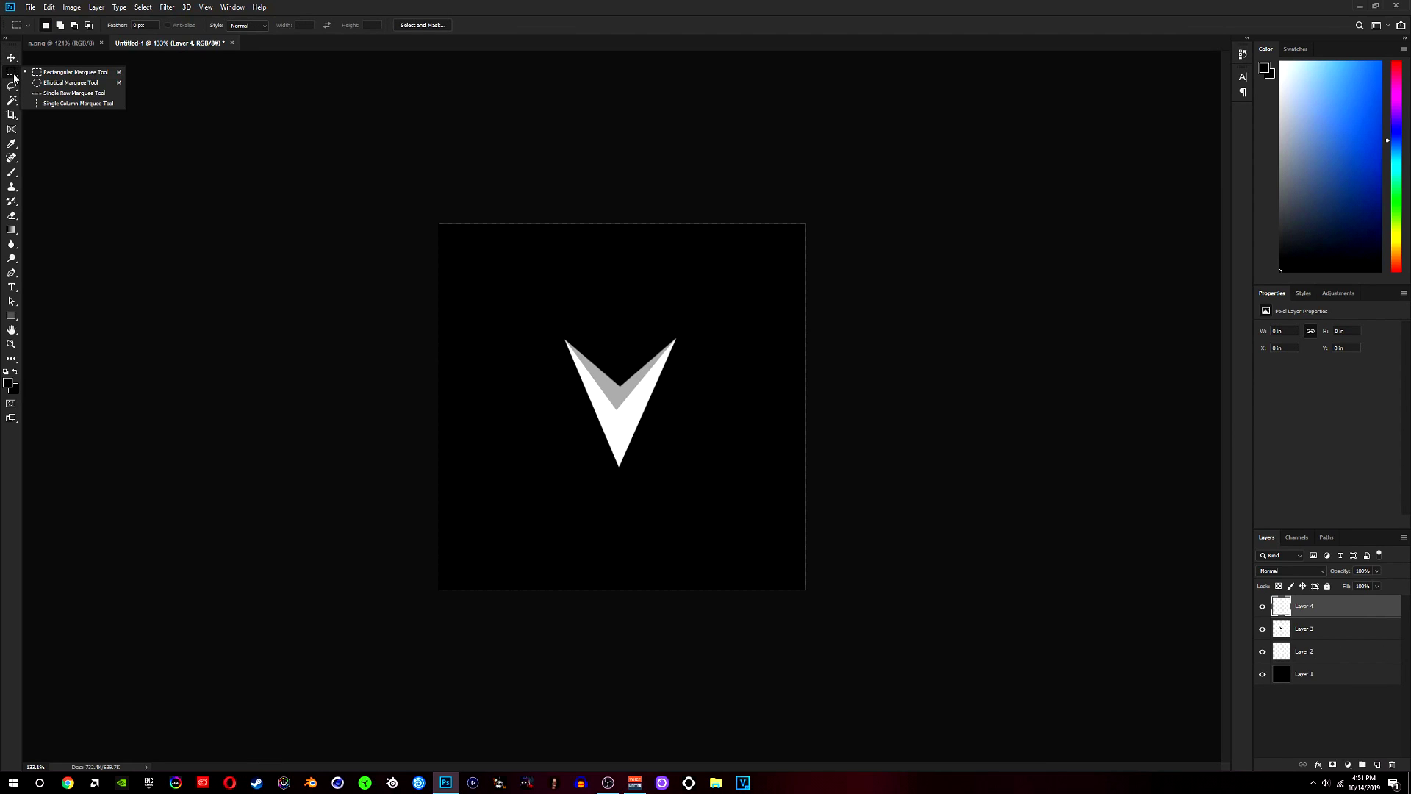
click(73, 82)
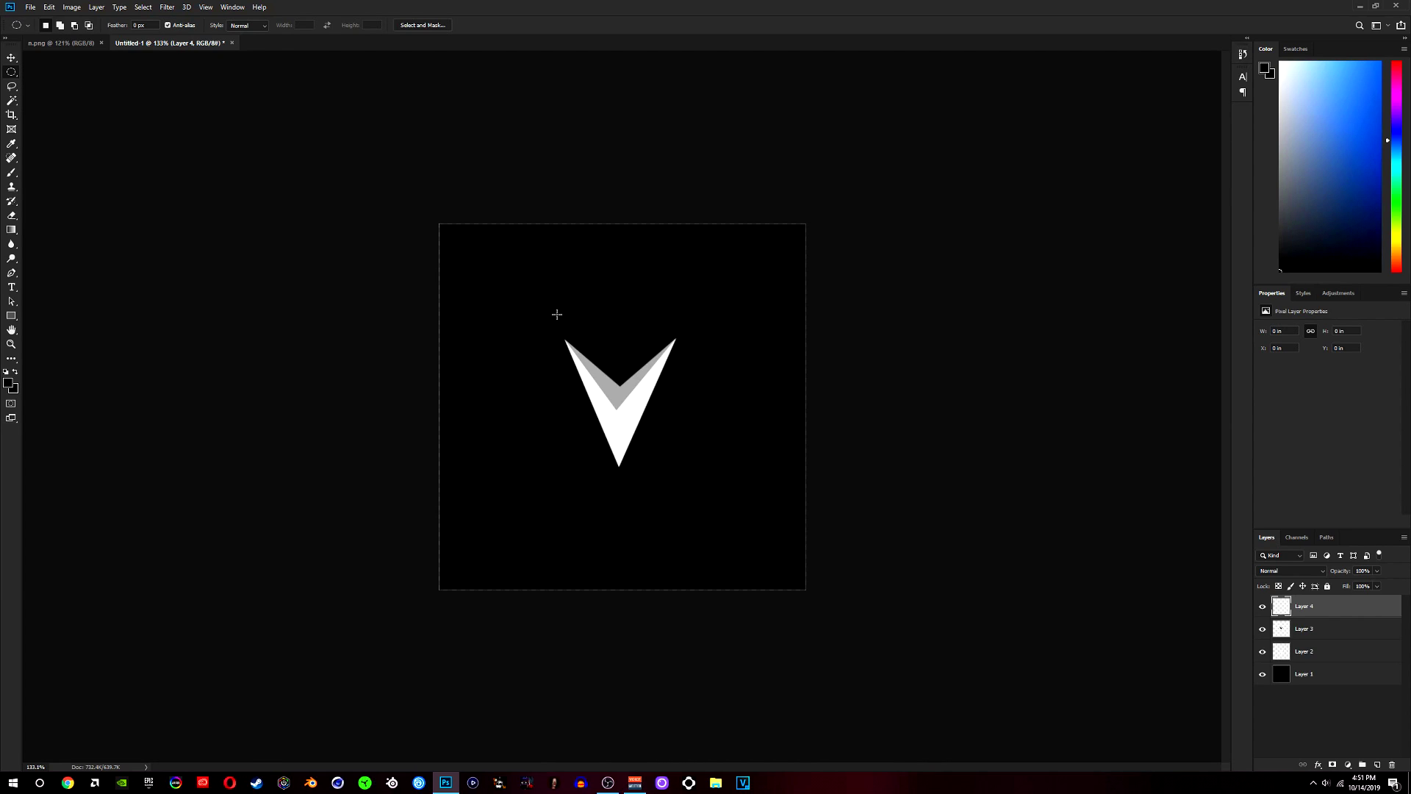
drag(544, 314, 718, 491)
Set the foreground colour to white
scroll(710, 439, up, 1)
click(1304, 229)
click(1280, 63)
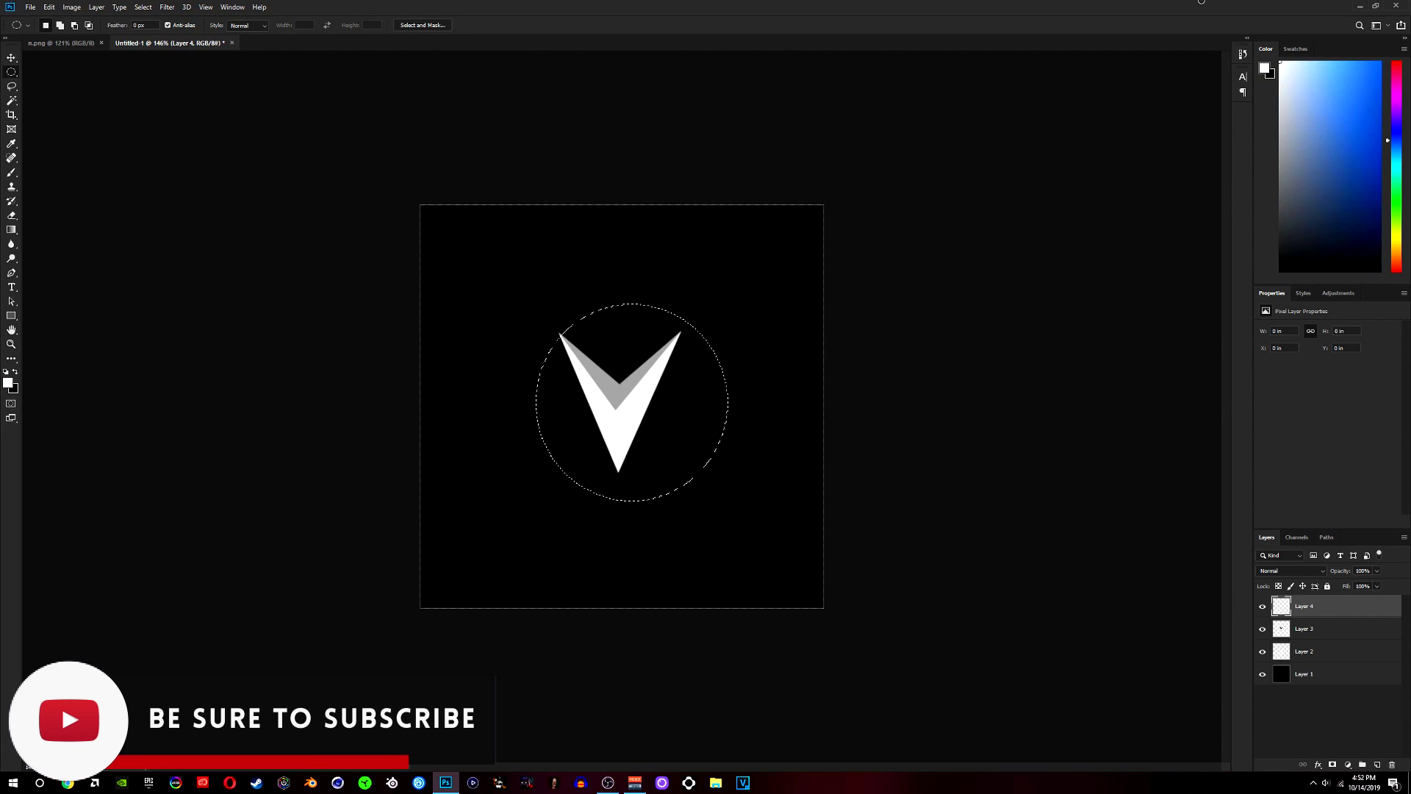